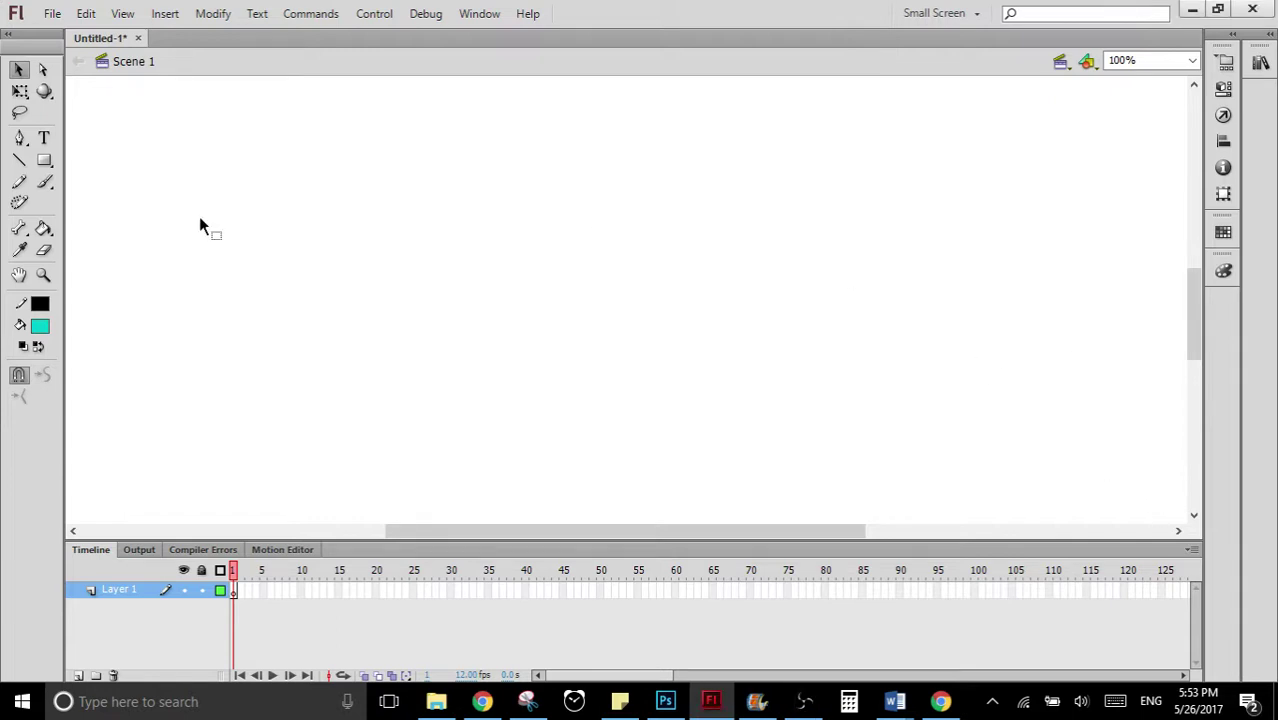
- Draw a triangle from three crossing lines and fill it with cyan
{"action": "left_click", "coordinate": [19, 160]}
{"action": "left_click_drag", "start_coordinate": [303, 366], "coordinate": [478, 417]}
{"action": "left_click_drag", "start_coordinate": [431, 443], "coordinate": [487, 280]}
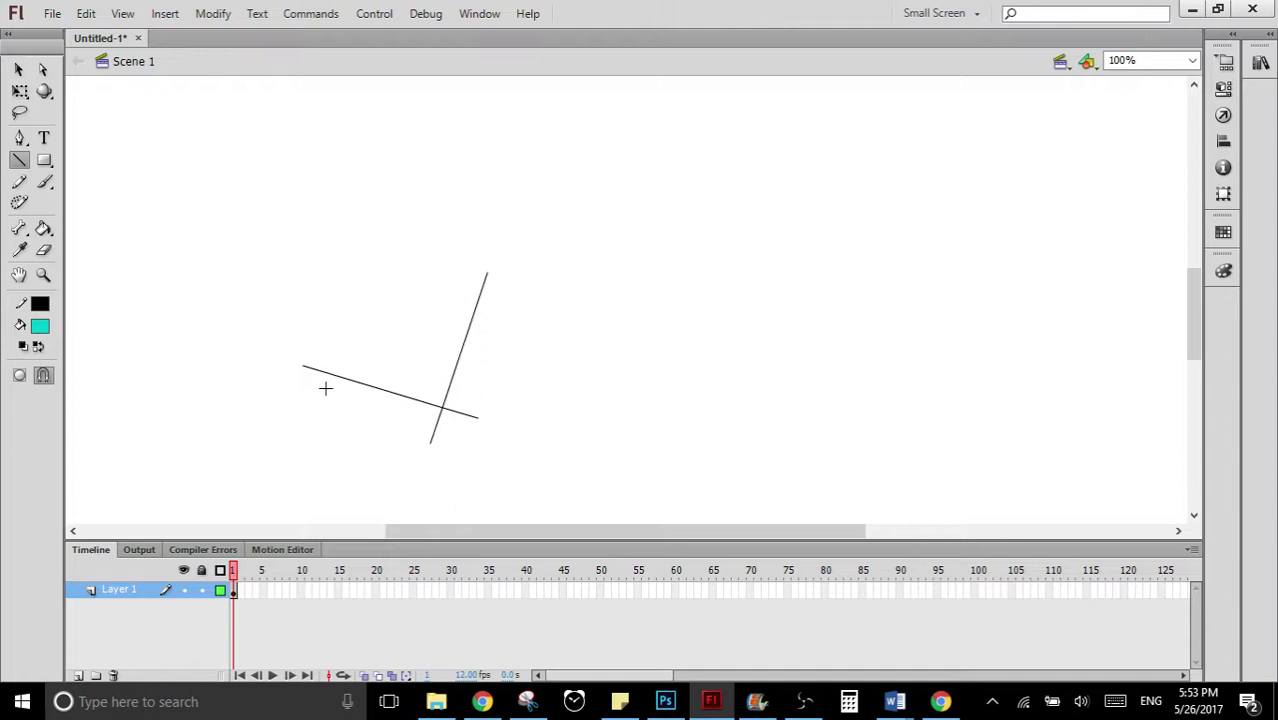
{"action": "left_click_drag", "start_coordinate": [325, 387], "coordinate": [600, 297]}
{"action": "left_click", "coordinate": [43, 228]}
{"action": "left_click", "coordinate": [419, 388]}
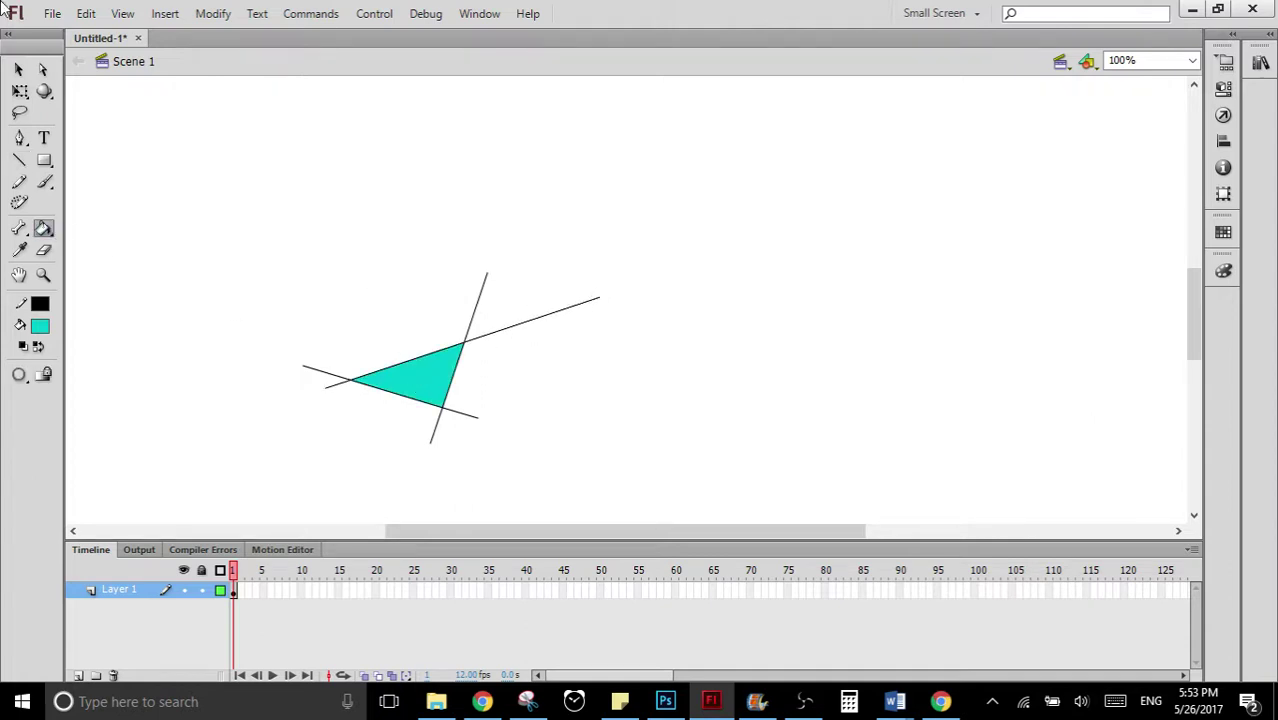
- Delete the triangle's black outlines, stretch its left corner, then clear the stage
{"action": "left_click", "coordinate": [19, 69]}
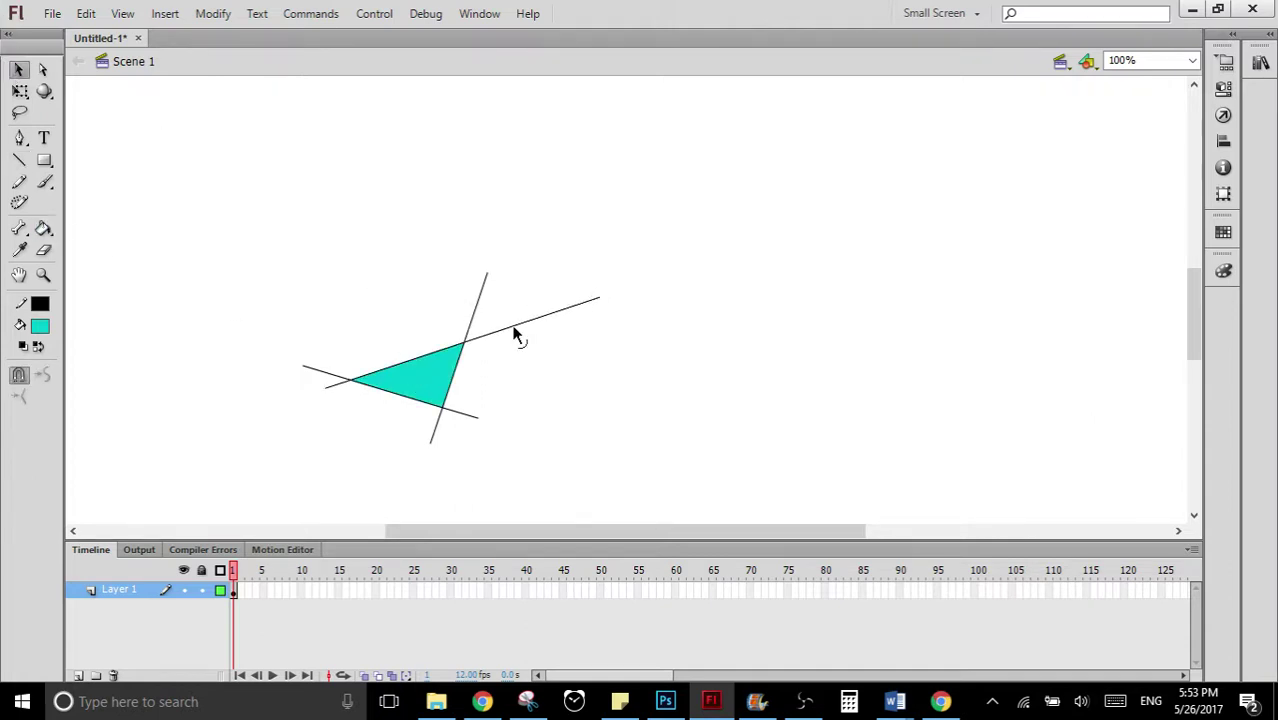
{"action": "double_click", "coordinate": [513, 333]}
{"action": "key", "text": "Delete"}
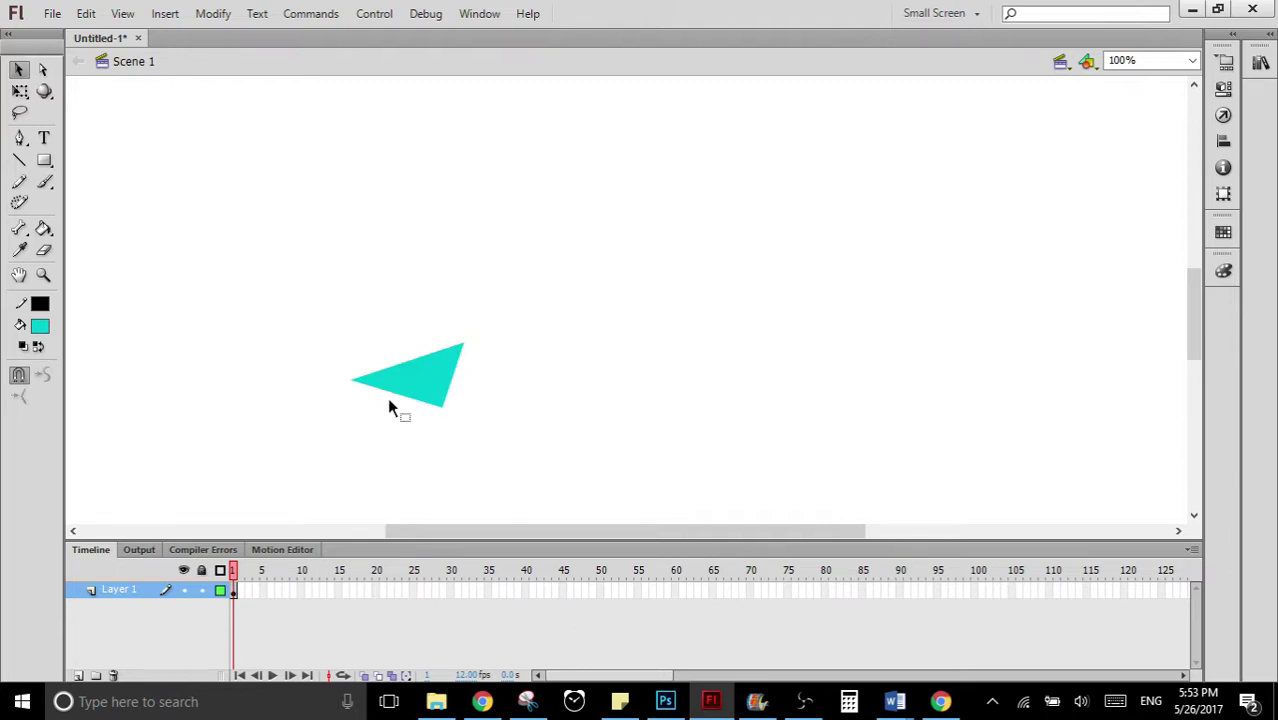
{"action": "left_click_drag", "start_coordinate": [353, 386], "coordinate": [311, 385]}
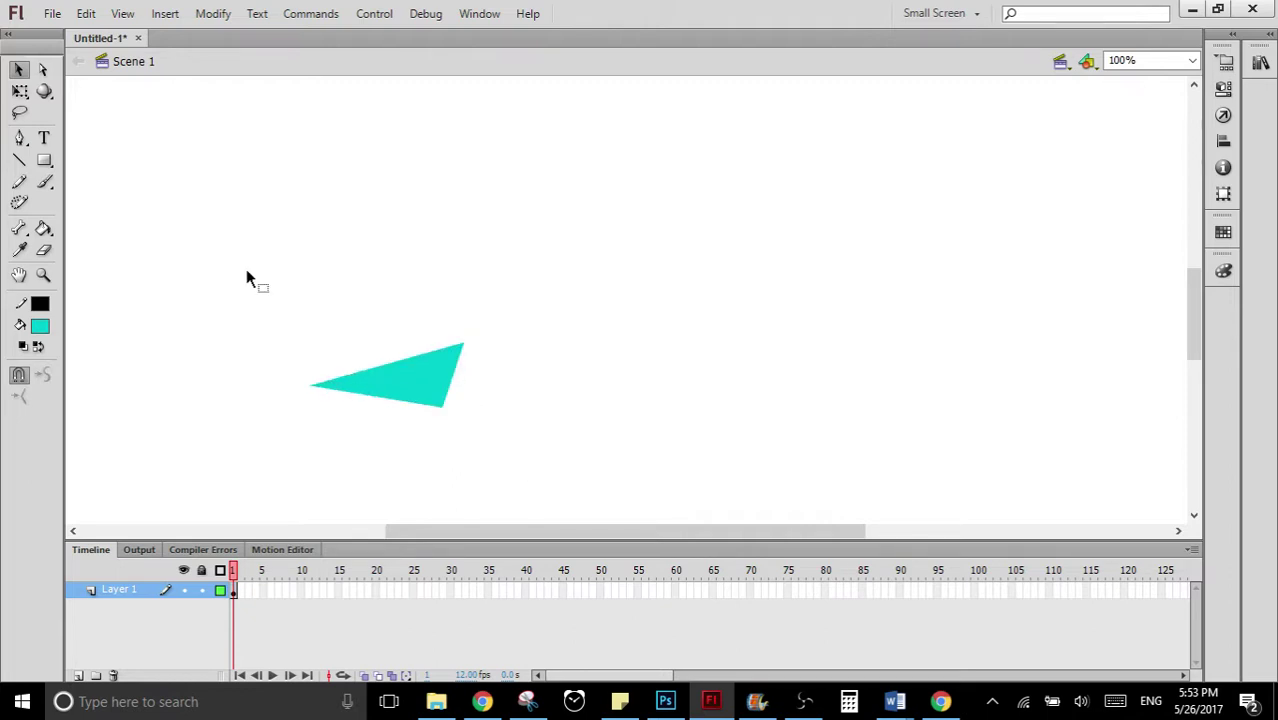
{"action": "key", "text": "ctrl+a"}
{"action": "key", "text": "Delete"}
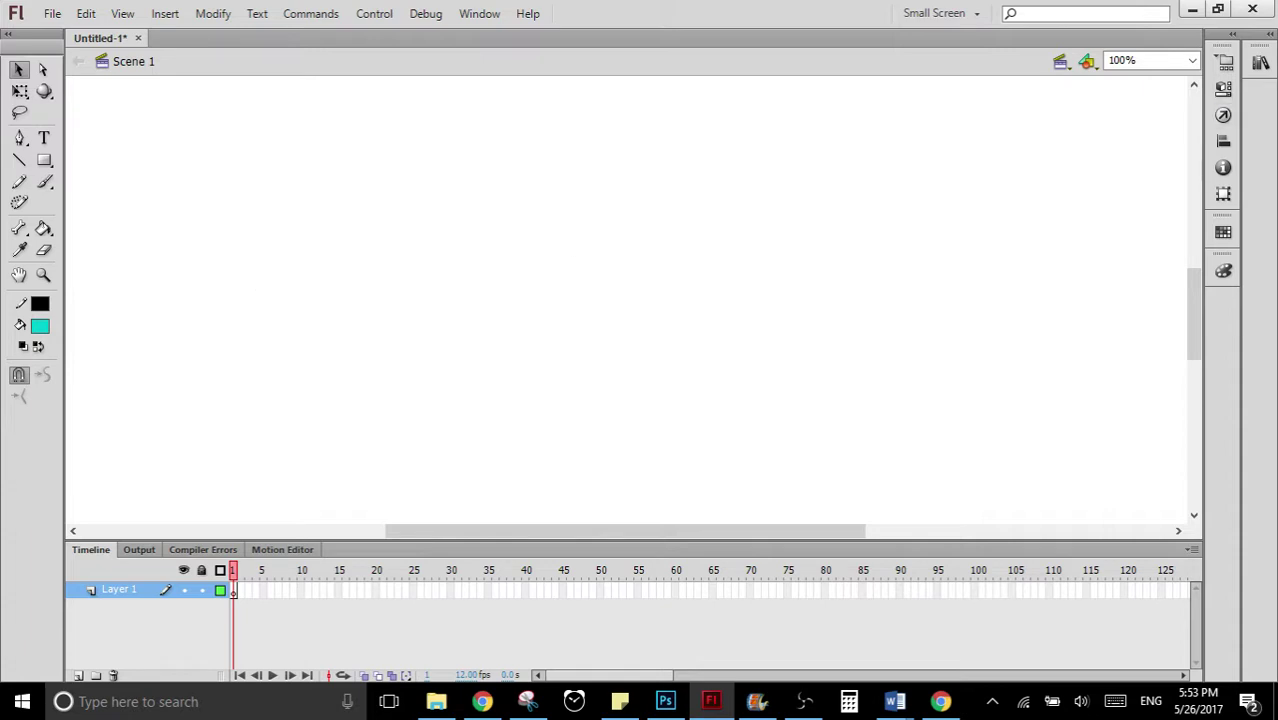
- Set the stage zoom to 50% so the whole white stage is visible, then pick the Brush tool
{"action": "left_click", "coordinate": [1192, 61]}
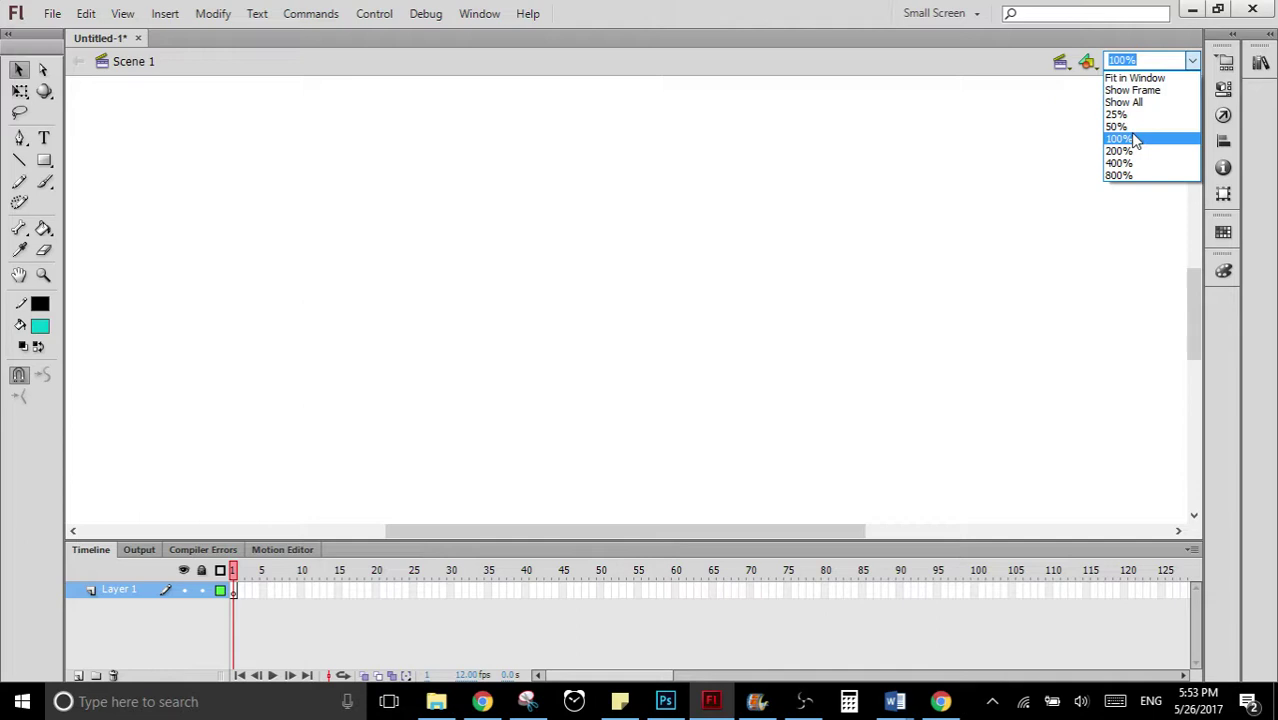
{"action": "left_click", "coordinate": [1135, 140]}
{"action": "left_click", "coordinate": [1192, 61]}
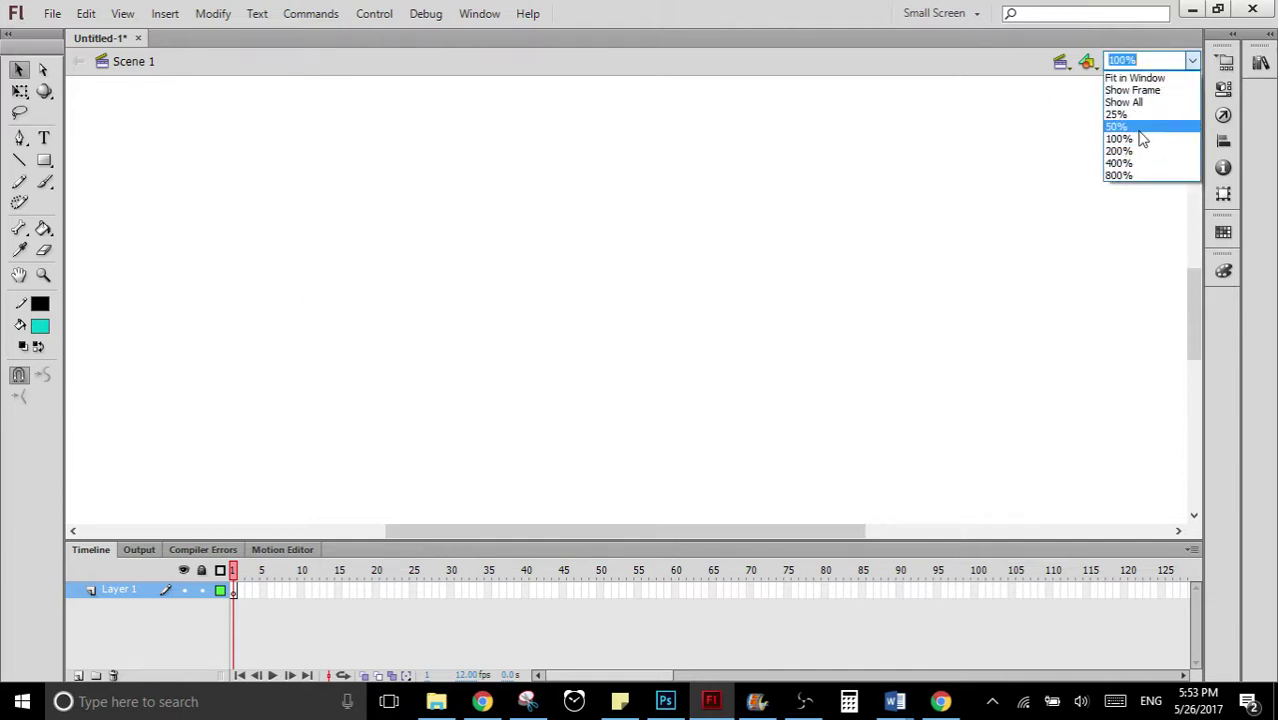
{"action": "left_click", "coordinate": [1136, 127]}
{"action": "scroll", "coordinate": [1192, 326], "scroll_direction": "up", "scroll_amount": 2}
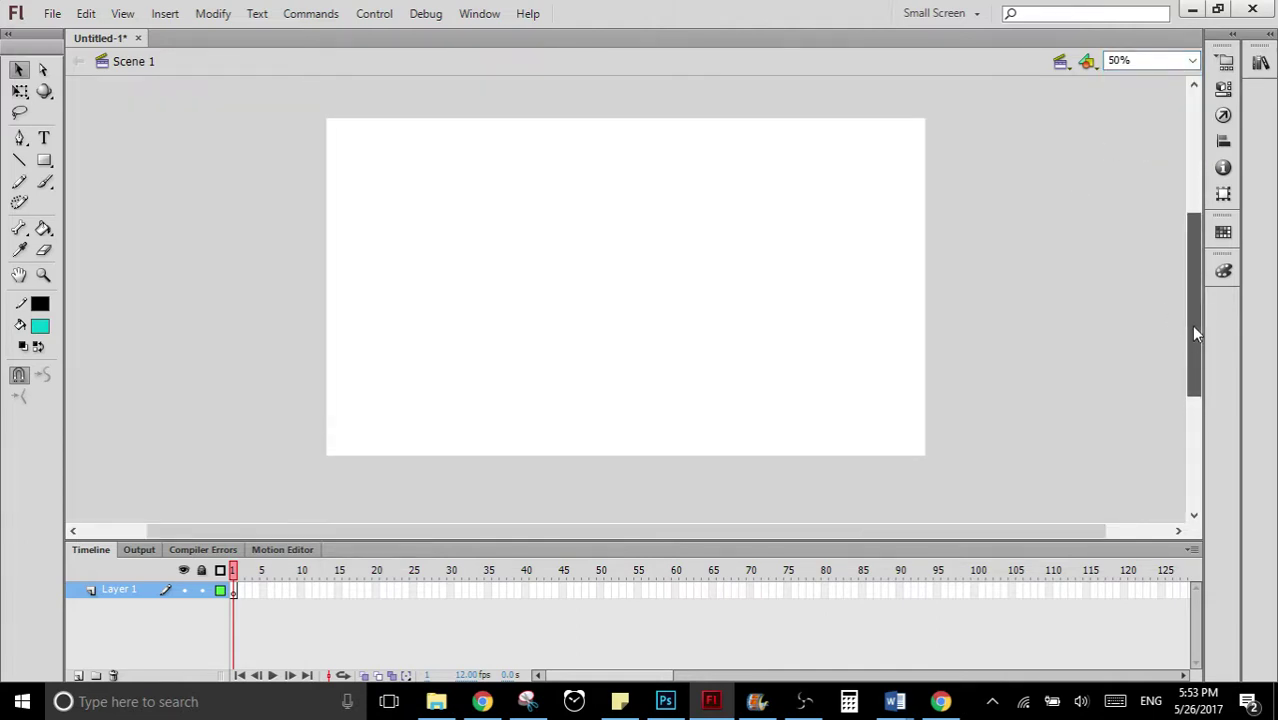
{"action": "left_click", "coordinate": [44, 181]}
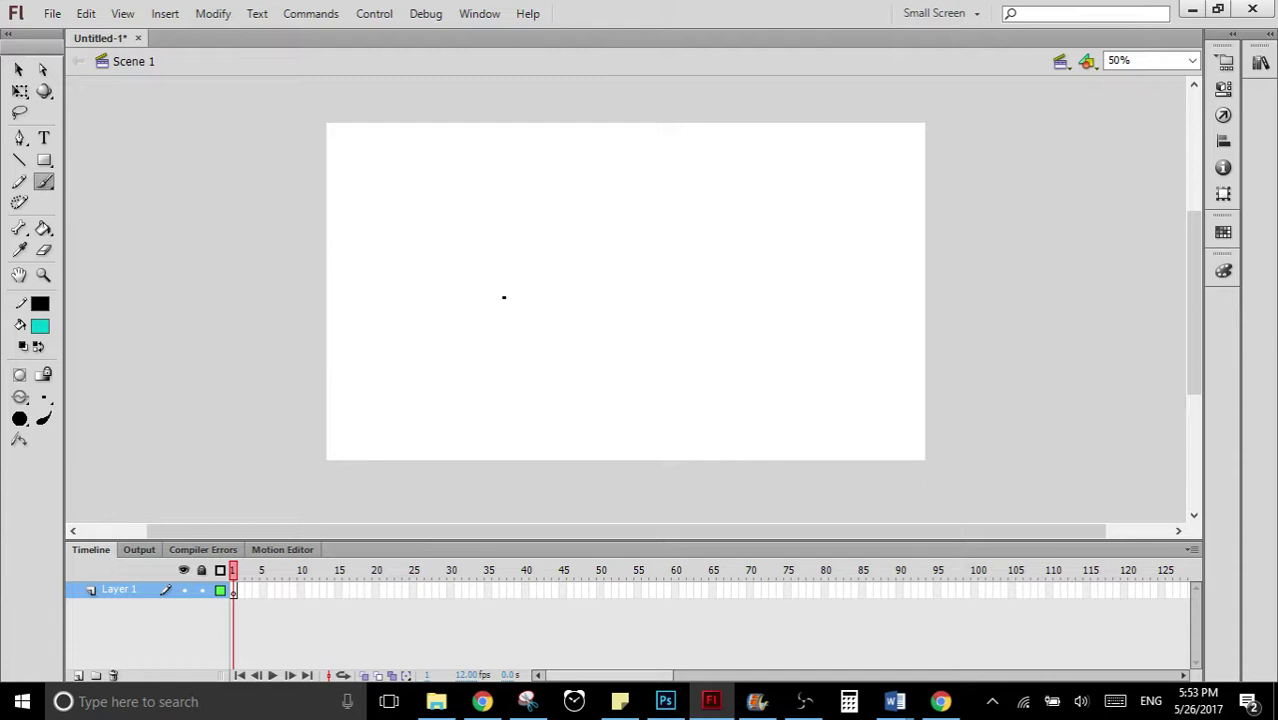
{"action": "mouse_move", "coordinate": [487, 314]}
{"action": "left_mouse_down"}
{"action": "mouse_move", "coordinate": [523, 246]}
{"action": "mouse_move", "coordinate": [591, 262]}
{"action": "mouse_move", "coordinate": [660, 300]}
{"action": "left_mouse_up"}
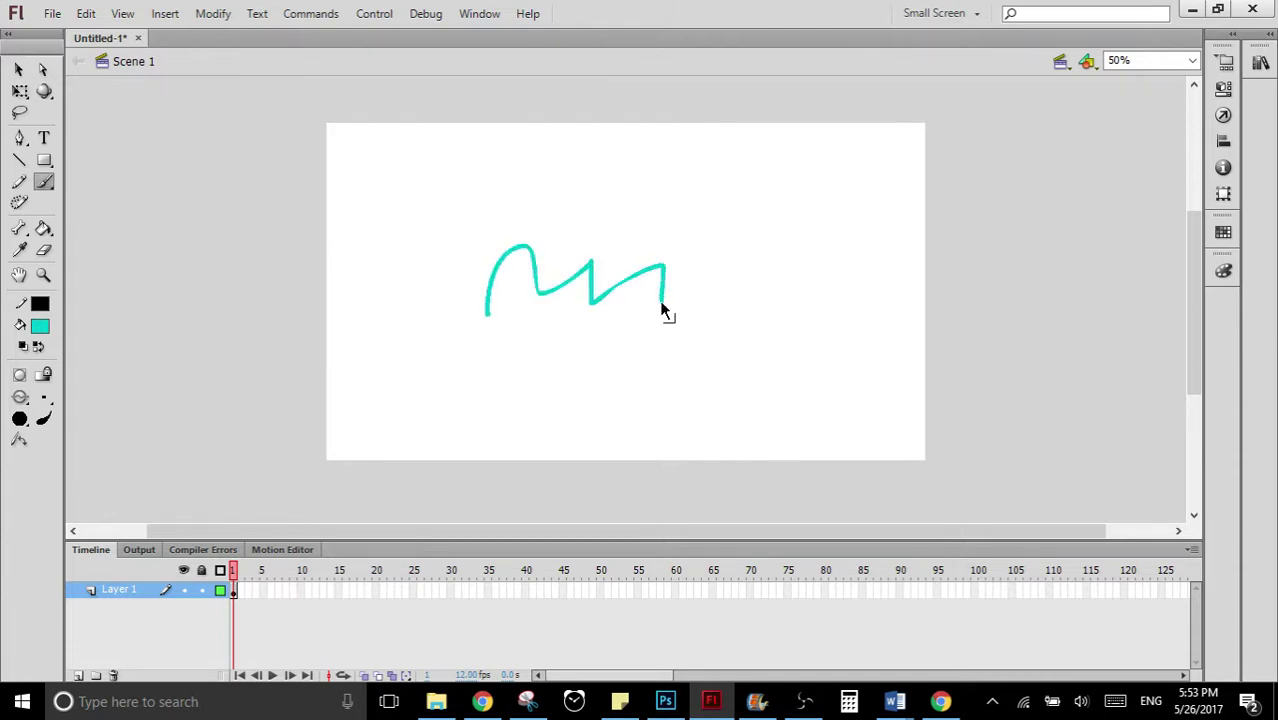
{"action": "key", "text": "ctrl+z"}
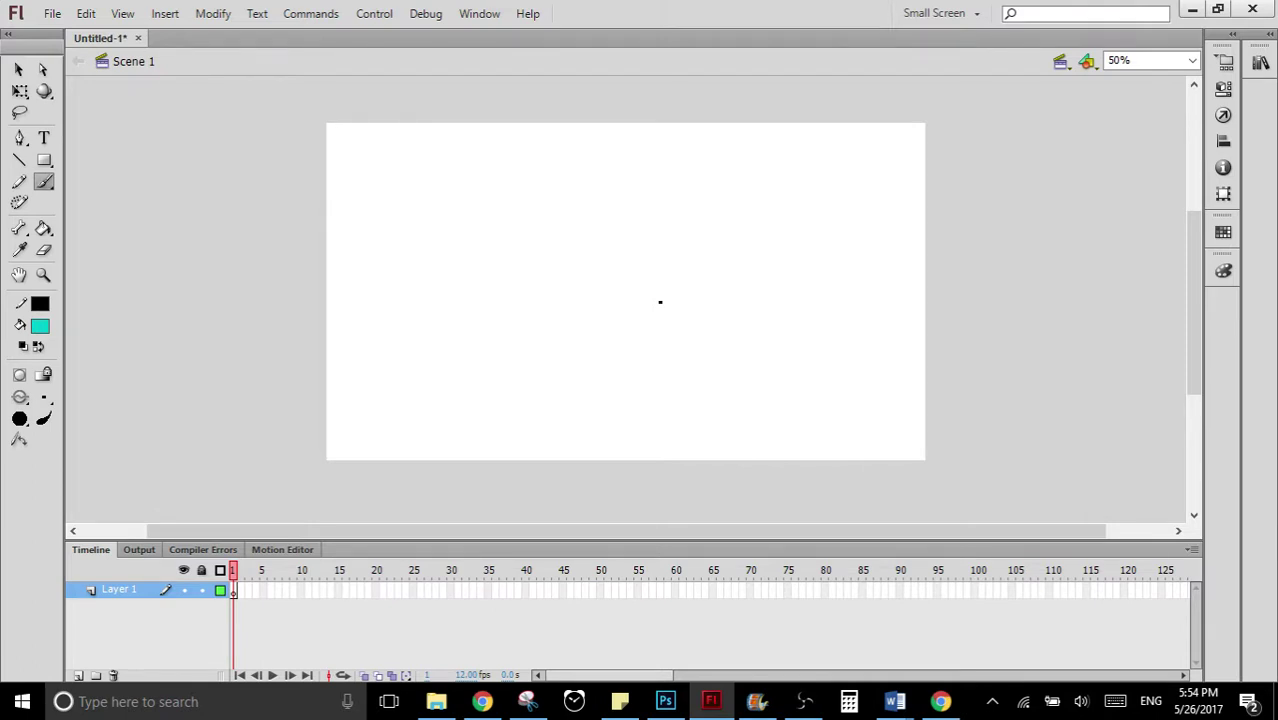
{"action": "mouse_move", "coordinate": [597, 233]}
{"action": "left_mouse_down"}
{"action": "mouse_move", "coordinate": [579, 286]}
{"action": "mouse_move", "coordinate": [556, 287]}
{"action": "left_mouse_up"}
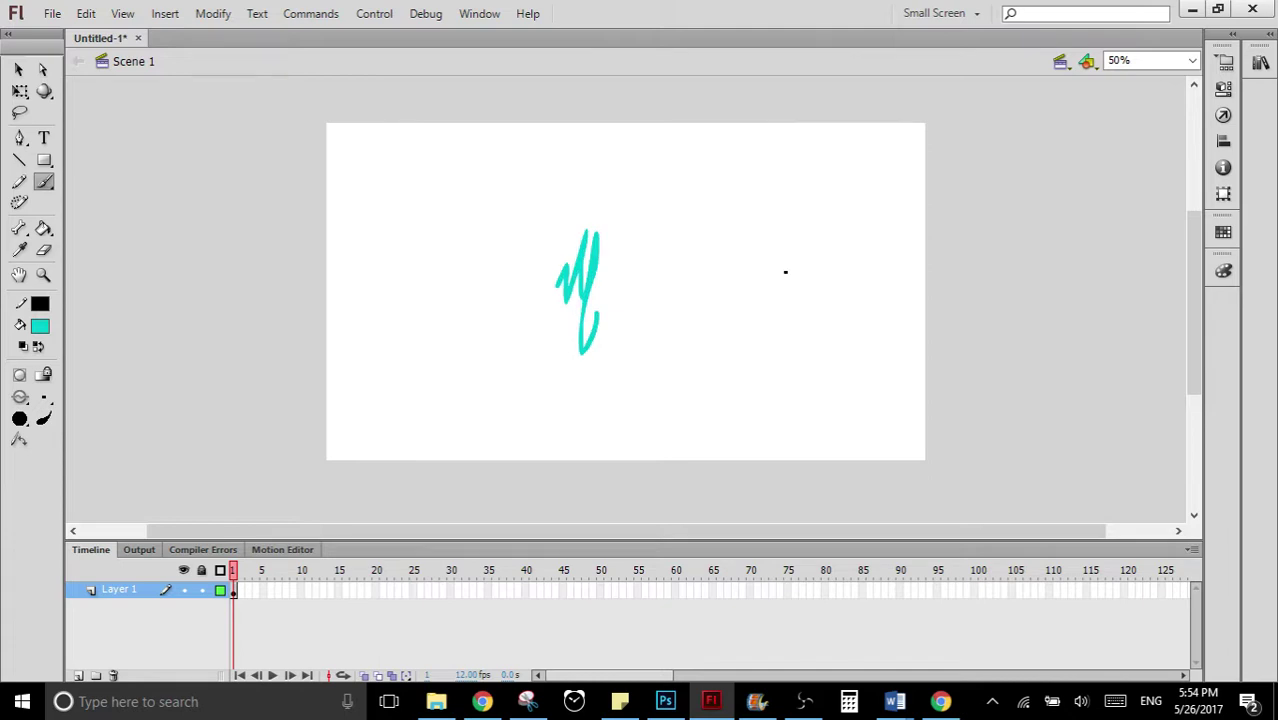
{"action": "key", "text": "ctrl+z"}
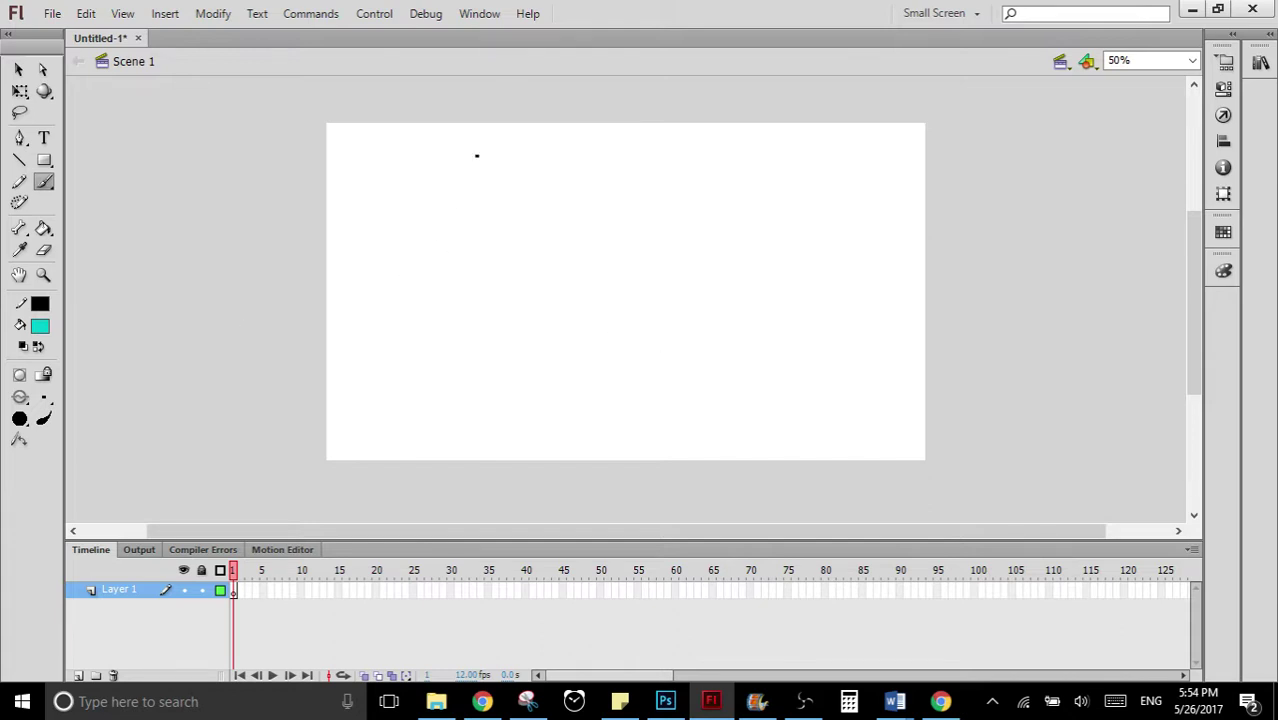
{"action": "mouse_move", "coordinate": [416, 310]}
{"action": "left_mouse_down"}
{"action": "mouse_move", "coordinate": [469, 342]}
{"action": "mouse_move", "coordinate": [580, 310]}
{"action": "mouse_move", "coordinate": [609, 318]}
{"action": "left_mouse_up"}
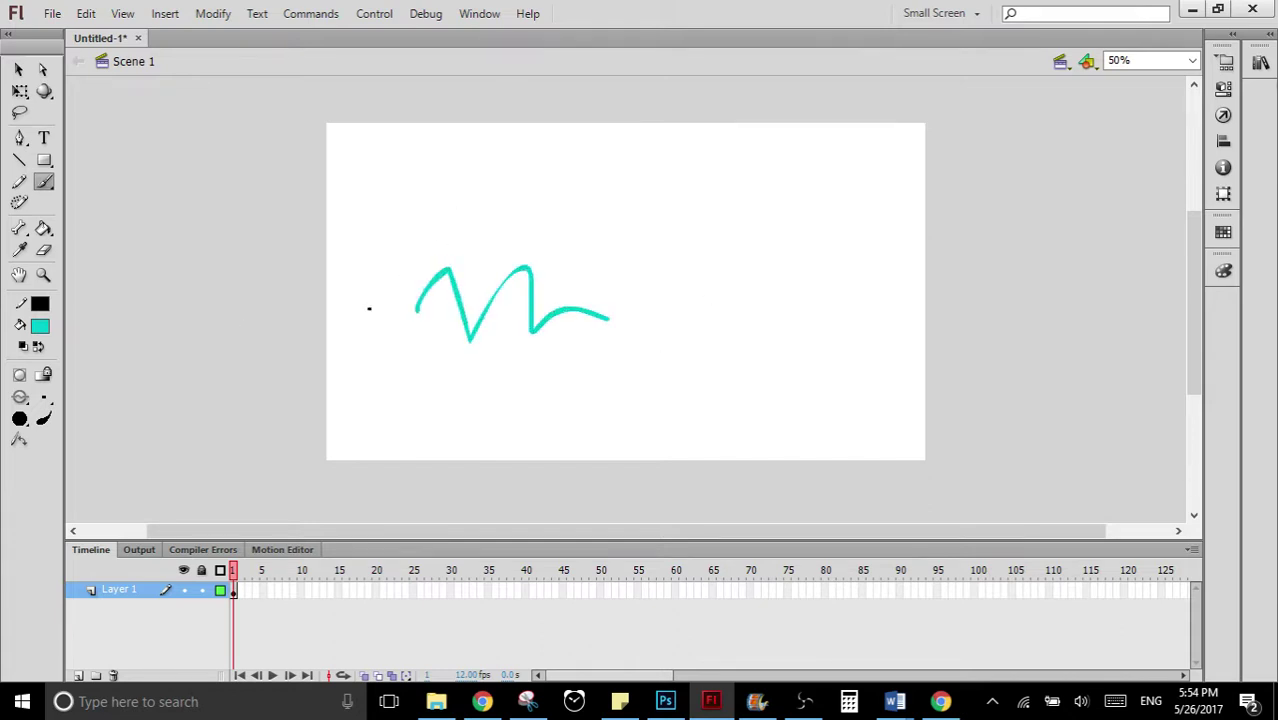
{"action": "left_click", "coordinate": [19, 419]}
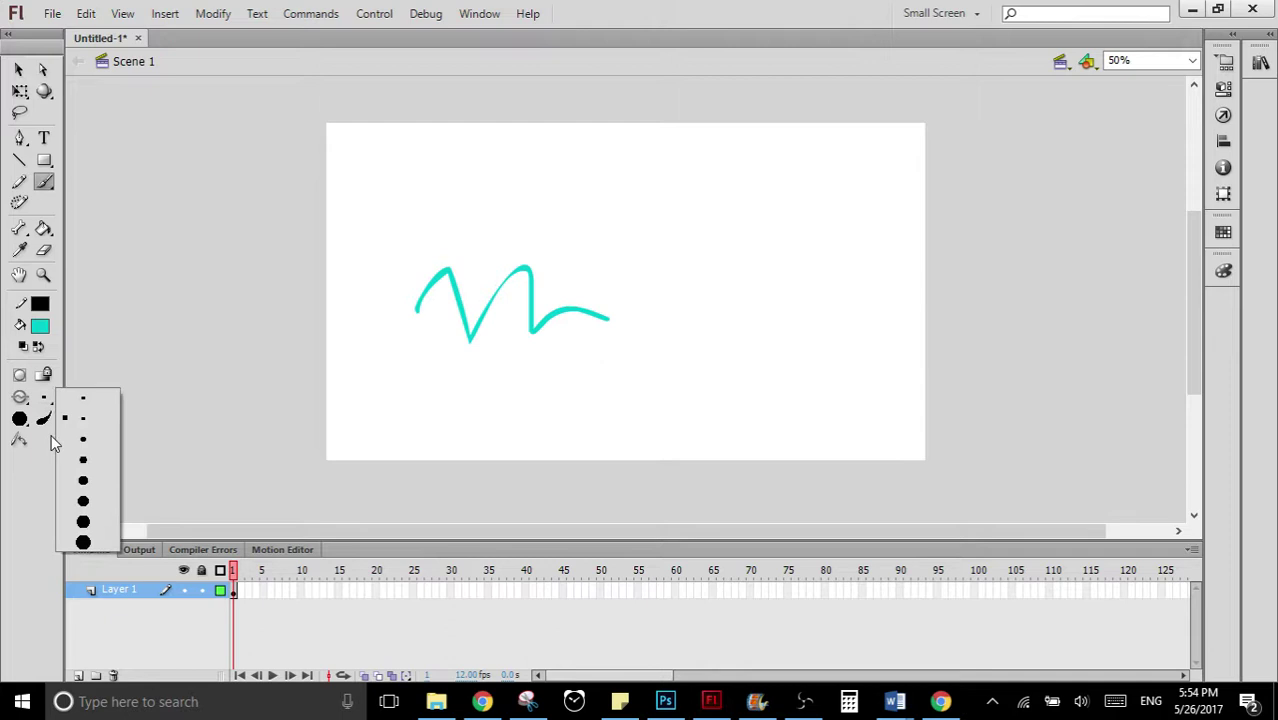
{"action": "left_click", "coordinate": [83, 542]}
{"action": "left_click_drag", "start_coordinate": [400, 436], "coordinate": [586, 403]}
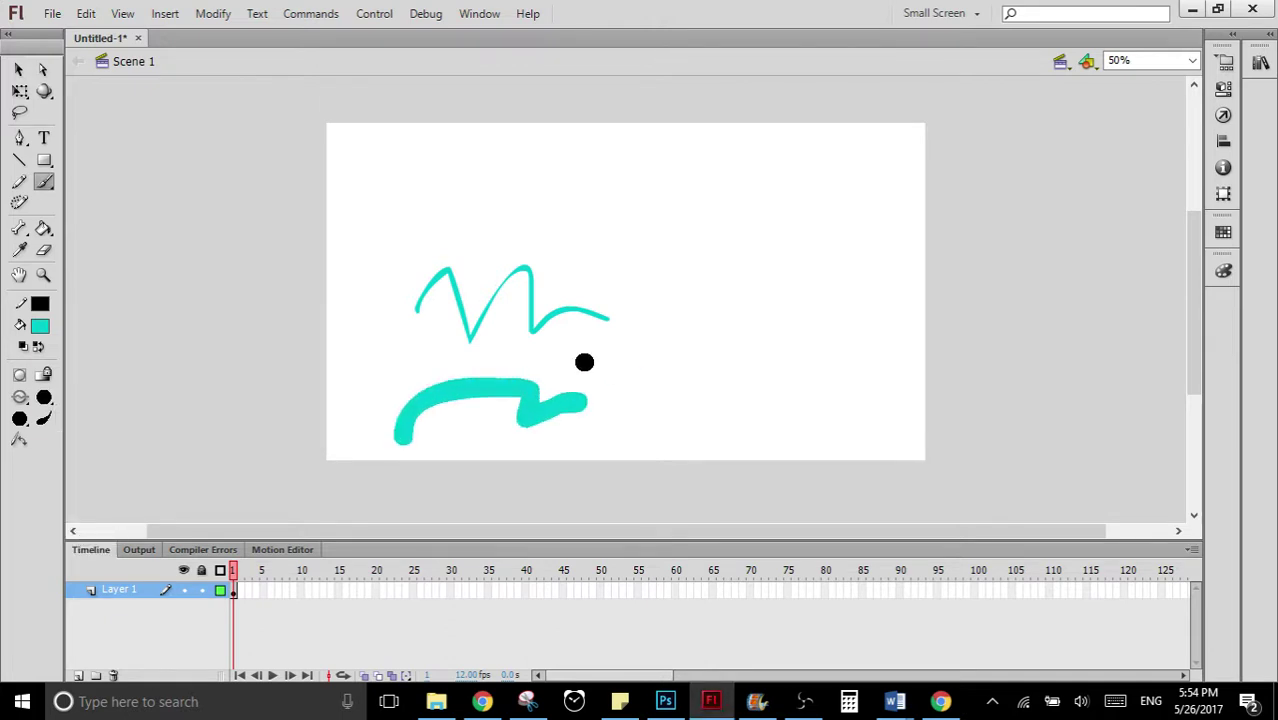
{"action": "key", "text": "ctrl+z"}
{"action": "key", "text": "ctrl+z"}
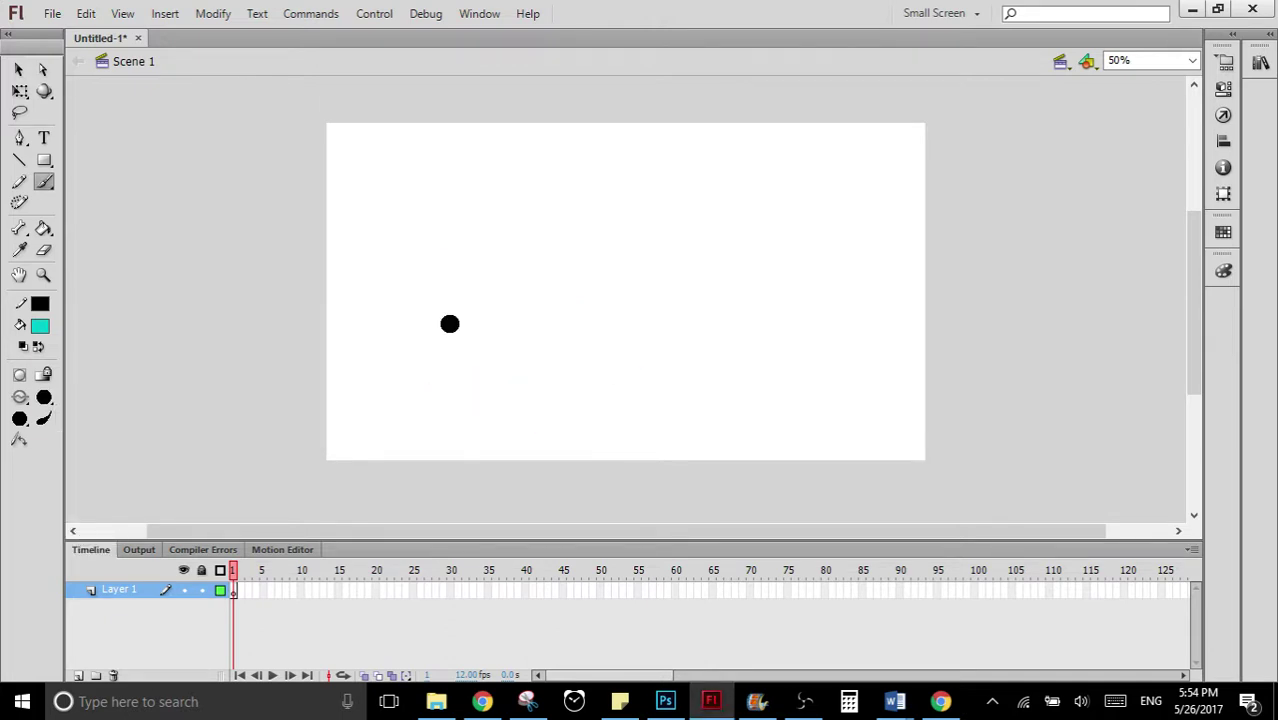
- Draw a teal rectangle covering the whole stage and lock Layer 1
{"action": "left_click", "coordinate": [44, 397]}
{"action": "left_click", "coordinate": [84, 430]}
{"action": "left_click", "coordinate": [43, 160]}
{"action": "left_click_drag", "start_coordinate": [322, 116], "coordinate": [936, 467]}
{"action": "left_click", "coordinate": [201, 590]}
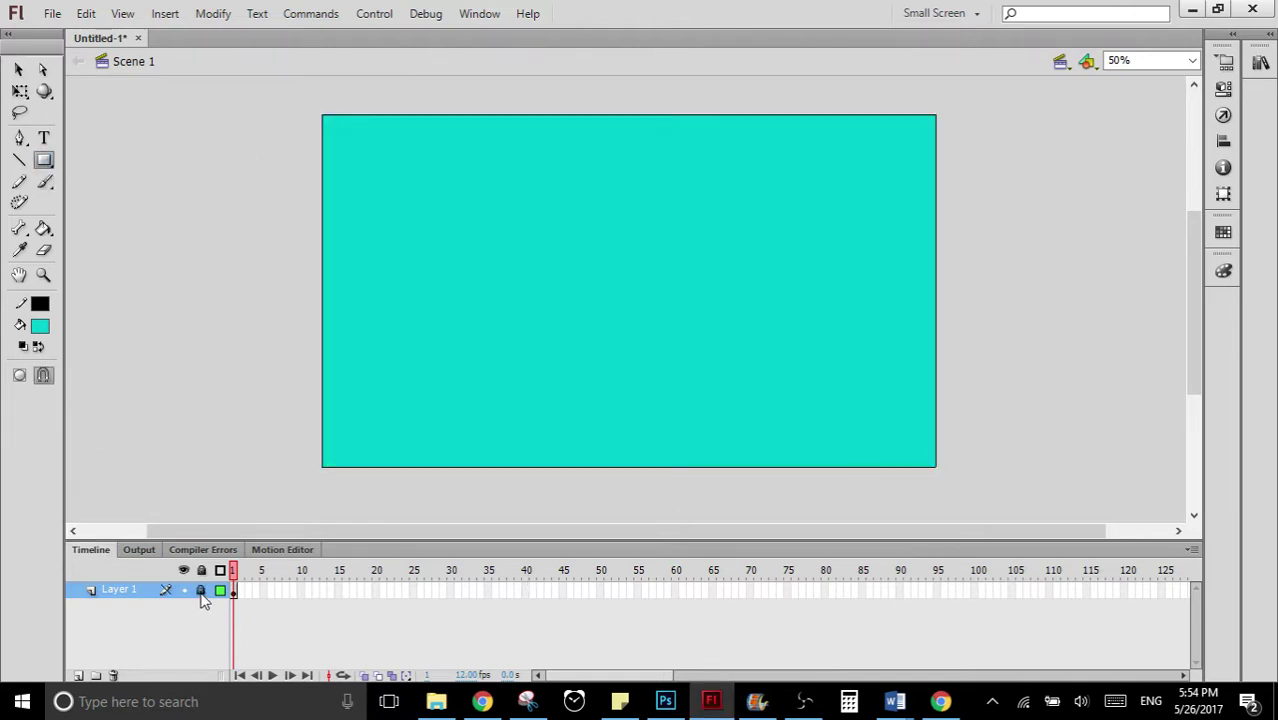
- On a new layer, paint a white cloud shape with a large white brush
{"action": "left_click", "coordinate": [78, 675]}
{"action": "left_click", "coordinate": [40, 325]}
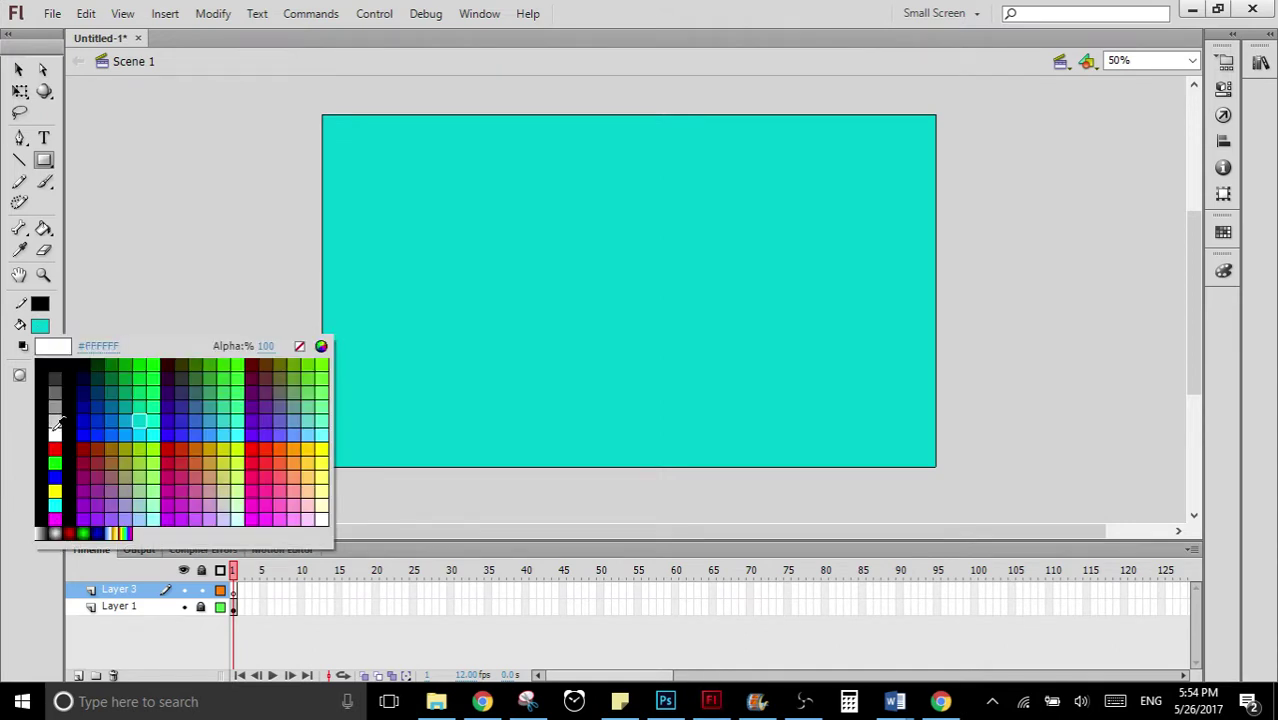
{"action": "left_click", "coordinate": [55, 425]}
{"action": "key", "text": "b"}
{"action": "left_click", "coordinate": [45, 398]}
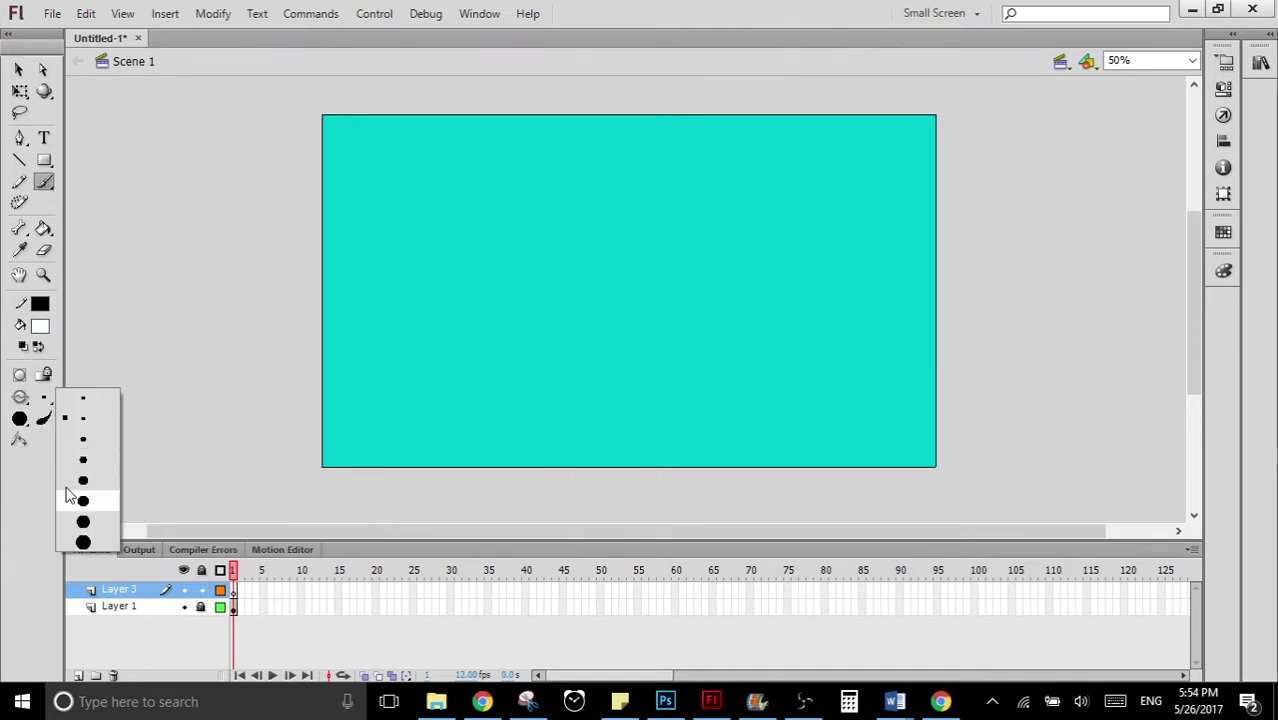
{"action": "left_click", "coordinate": [68, 497]}
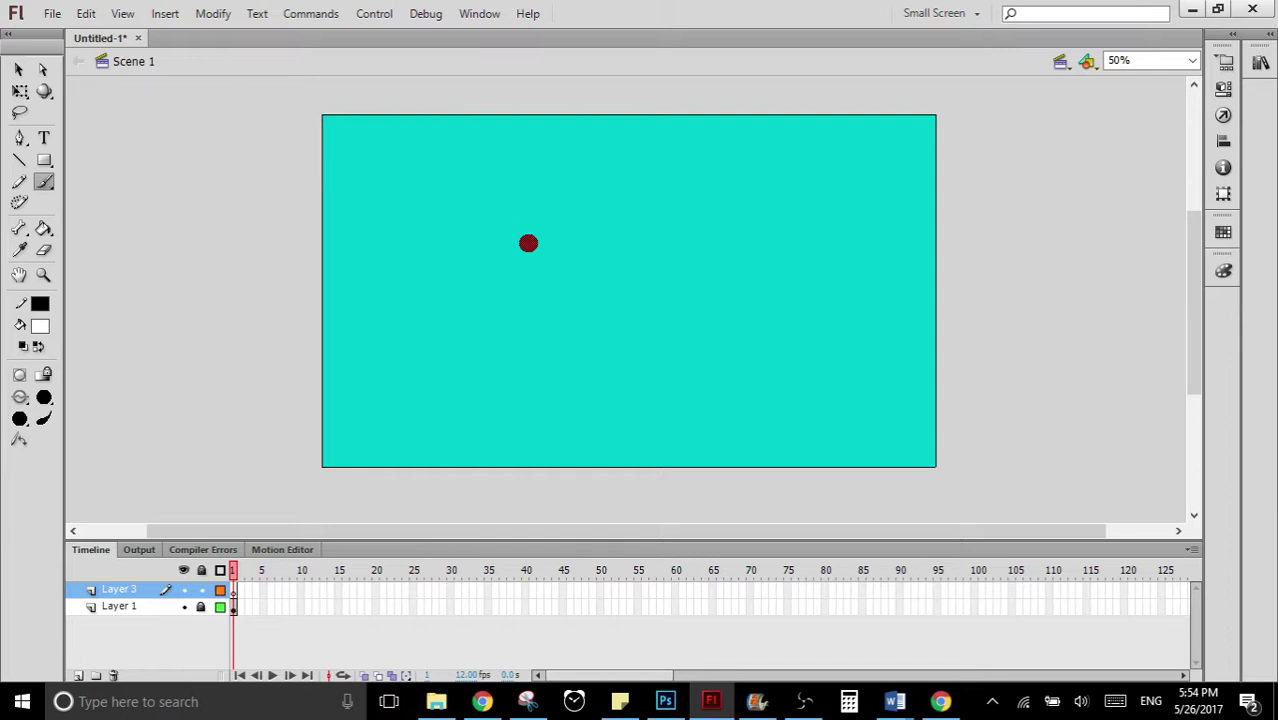
{"action": "mouse_move", "coordinate": [528, 243]}
{"action": "left_mouse_down"}
{"action": "mouse_move", "coordinate": [498, 288]}
{"action": "mouse_move", "coordinate": [530, 252]}
{"action": "mouse_move", "coordinate": [582, 294]}
{"action": "mouse_move", "coordinate": [531, 295]}
{"action": "mouse_move", "coordinate": [683, 291]}
{"action": "mouse_move", "coordinate": [659, 282]}
{"action": "mouse_move", "coordinate": [670, 271]}
{"action": "mouse_move", "coordinate": [661, 244]}
{"action": "mouse_move", "coordinate": [618, 225]}
{"action": "mouse_move", "coordinate": [582, 245]}
{"action": "mouse_move", "coordinate": [552, 234]}
{"action": "mouse_move", "coordinate": [530, 293]}
{"action": "mouse_move", "coordinate": [633, 292]}
{"action": "mouse_move", "coordinate": [656, 258]}
{"action": "mouse_move", "coordinate": [575, 272]}
{"action": "mouse_move", "coordinate": [567, 250]}
{"action": "mouse_move", "coordinate": [549, 269]}
{"action": "mouse_move", "coordinate": [553, 282]}
{"action": "mouse_move", "coordinate": [608, 243]}
{"action": "mouse_move", "coordinate": [639, 260]}
{"action": "mouse_move", "coordinate": [567, 244]}
{"action": "mouse_move", "coordinate": [636, 218]}
{"action": "mouse_move", "coordinate": [697, 283]}
{"action": "mouse_move", "coordinate": [694, 267]}
{"action": "mouse_move", "coordinate": [682, 310]}
{"action": "mouse_move", "coordinate": [700, 301]}
{"action": "mouse_move", "coordinate": [662, 312]}
{"action": "mouse_move", "coordinate": [496, 293]}
{"action": "mouse_move", "coordinate": [494, 248]}
{"action": "mouse_move", "coordinate": [496, 293]}
{"action": "mouse_move", "coordinate": [498, 249]}
{"action": "mouse_move", "coordinate": [524, 277]}
{"action": "left_mouse_up"}
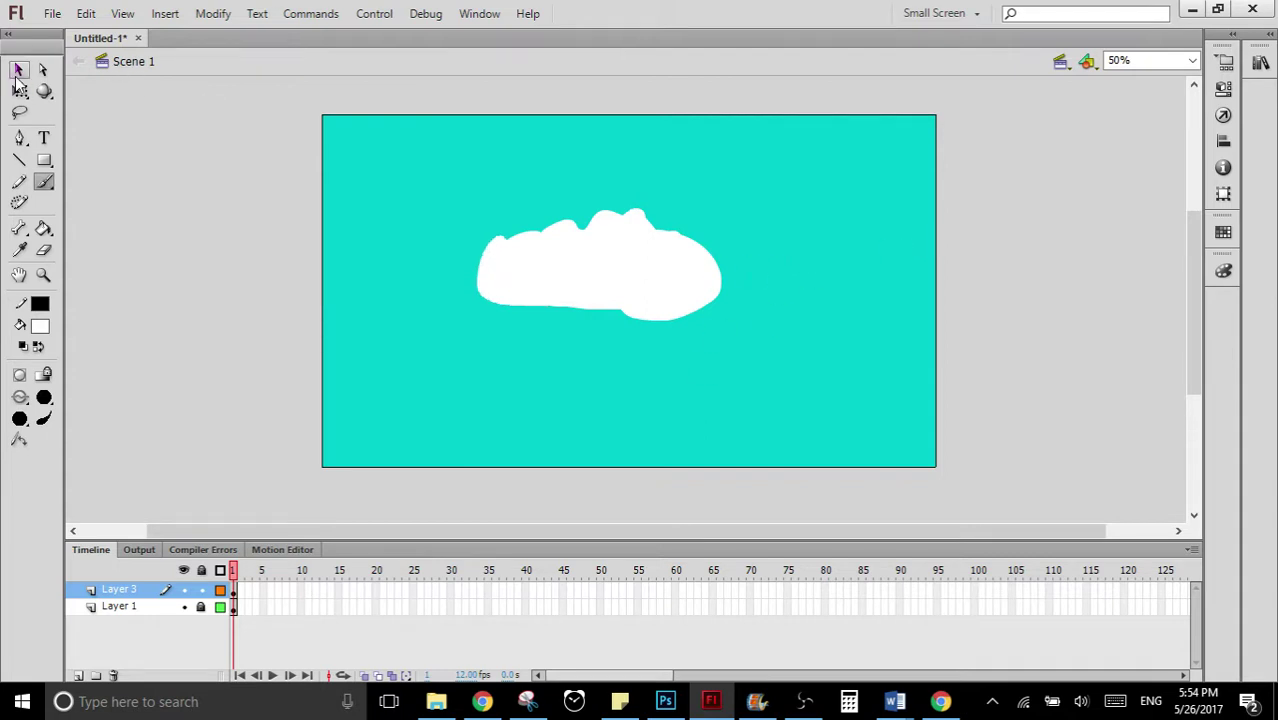
{"action": "left_click", "coordinate": [18, 69]}
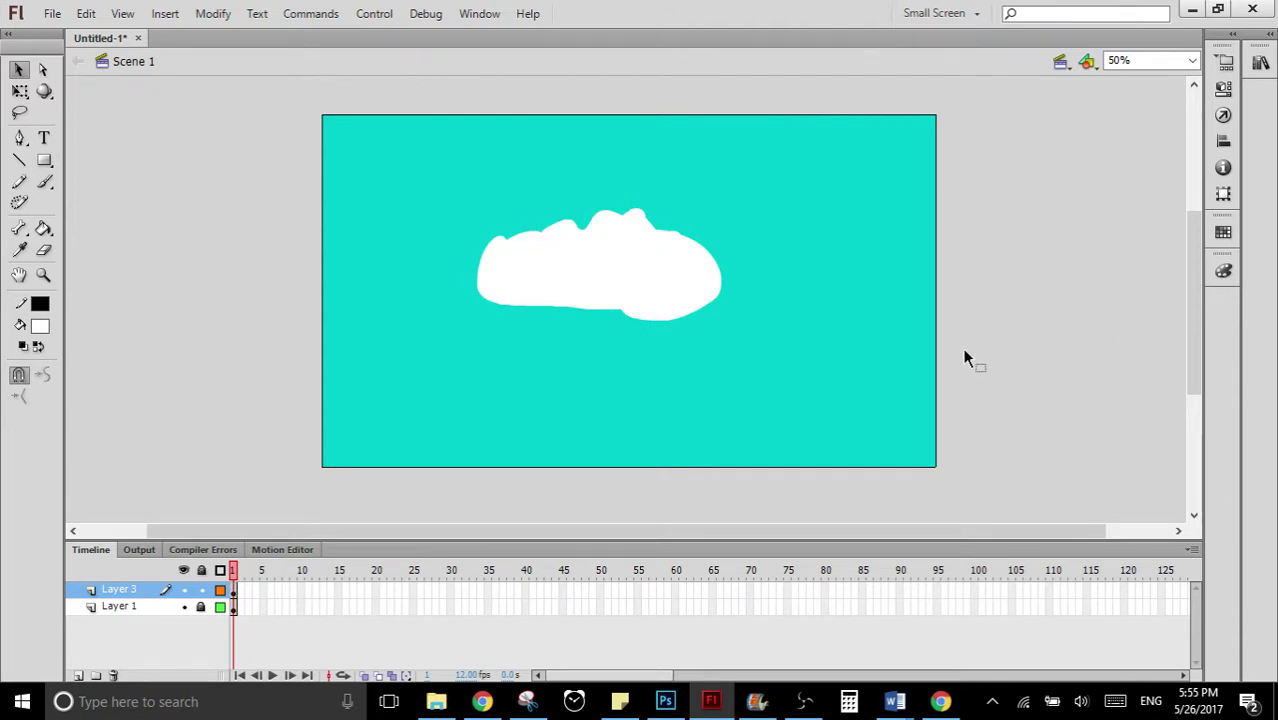
- Marquee-select the white cloud and convert it to a symbol
{"action": "left_click_drag", "start_coordinate": [831, 374], "coordinate": [440, 185]}
{"action": "right_click", "coordinate": [650, 289]}
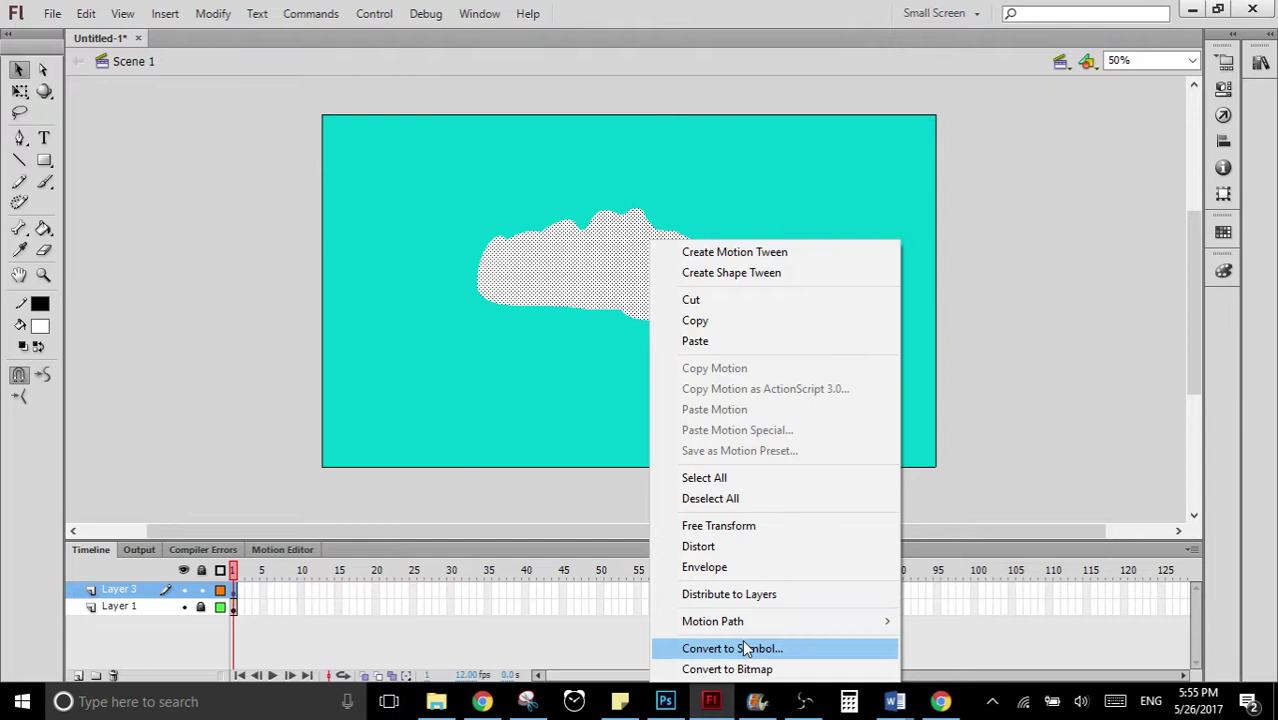
{"action": "left_click", "coordinate": [741, 648]}
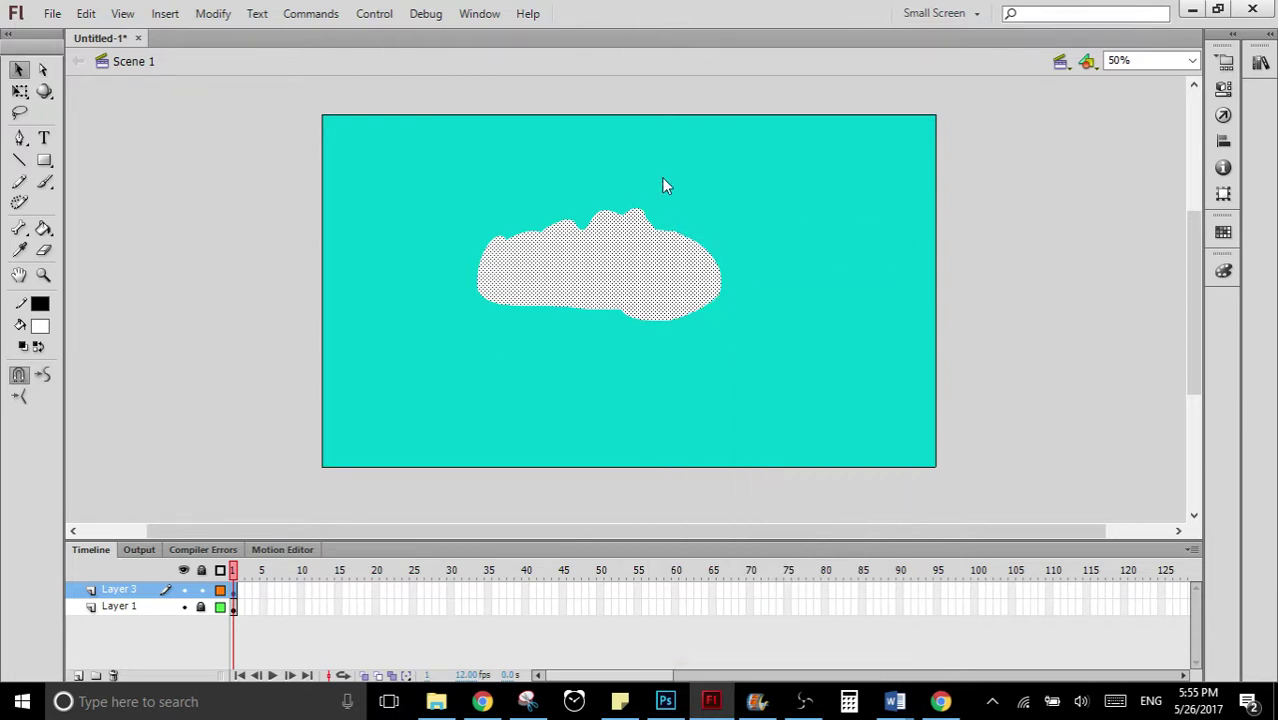
{"action": "left_click", "coordinate": [355, 48]}
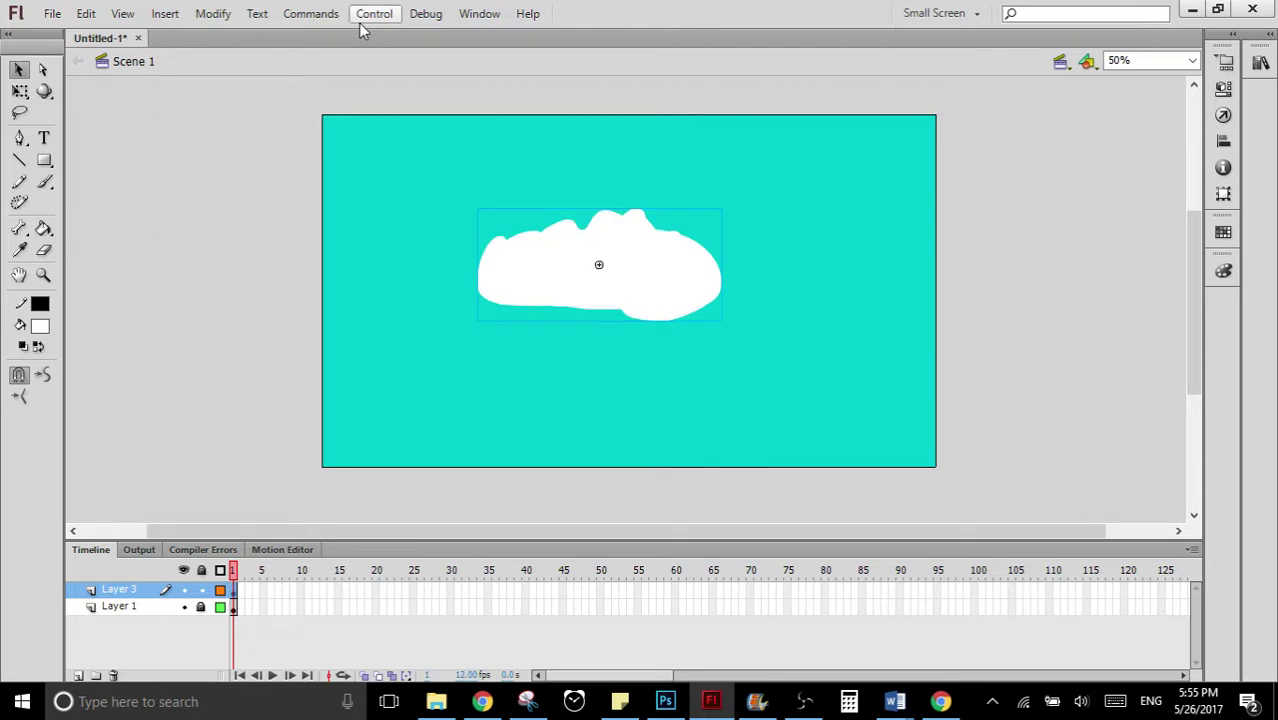
- Toggle the Properties panel and open the Window menu
{"action": "left_click", "coordinate": [1223, 88]}
{"action": "left_click", "coordinate": [1223, 88]}
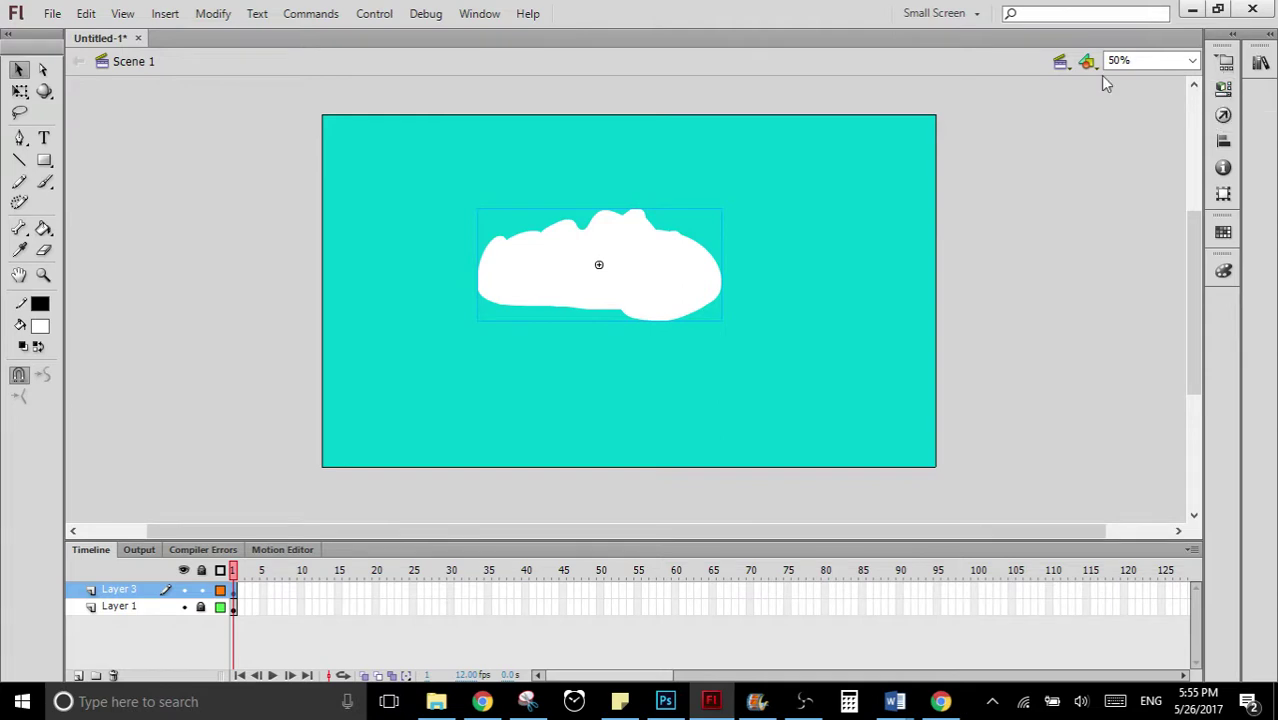
{"action": "left_click", "coordinate": [480, 16]}
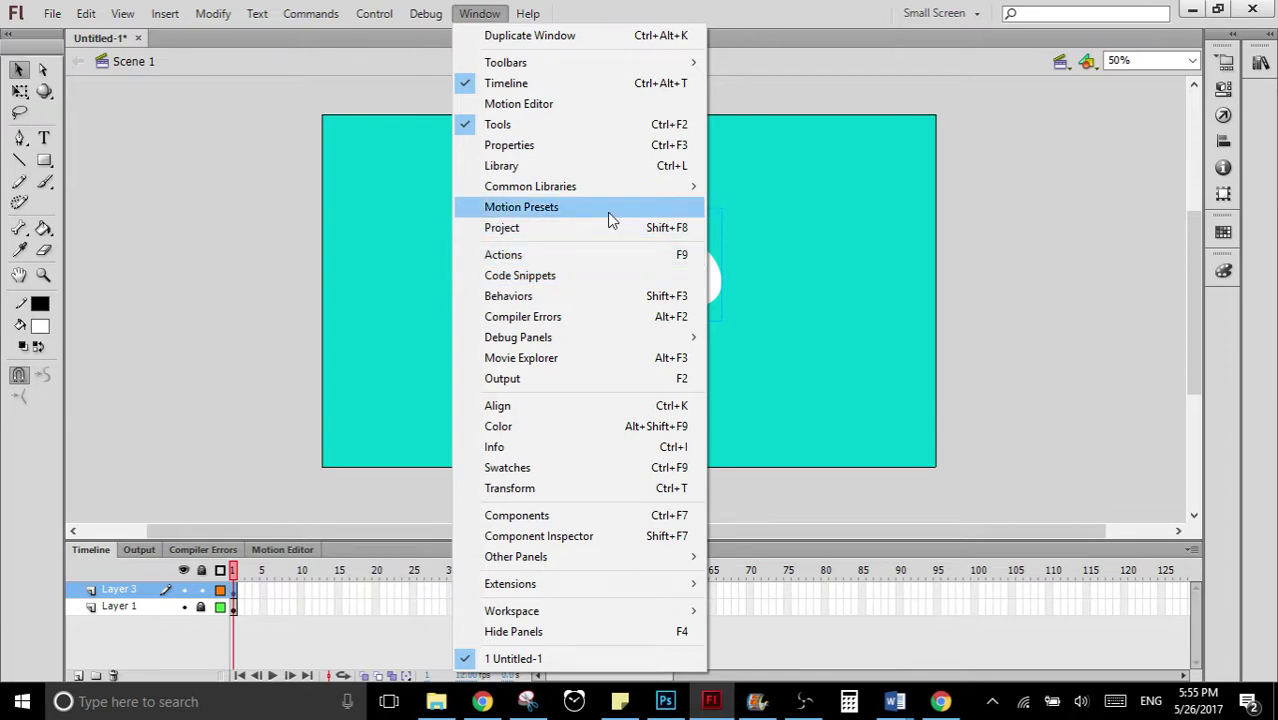
- Show the Properties panel with the cloud's Movie Clip instance settings
{"action": "left_click", "coordinate": [588, 158]}
{"action": "left_click", "coordinate": [465, 20]}
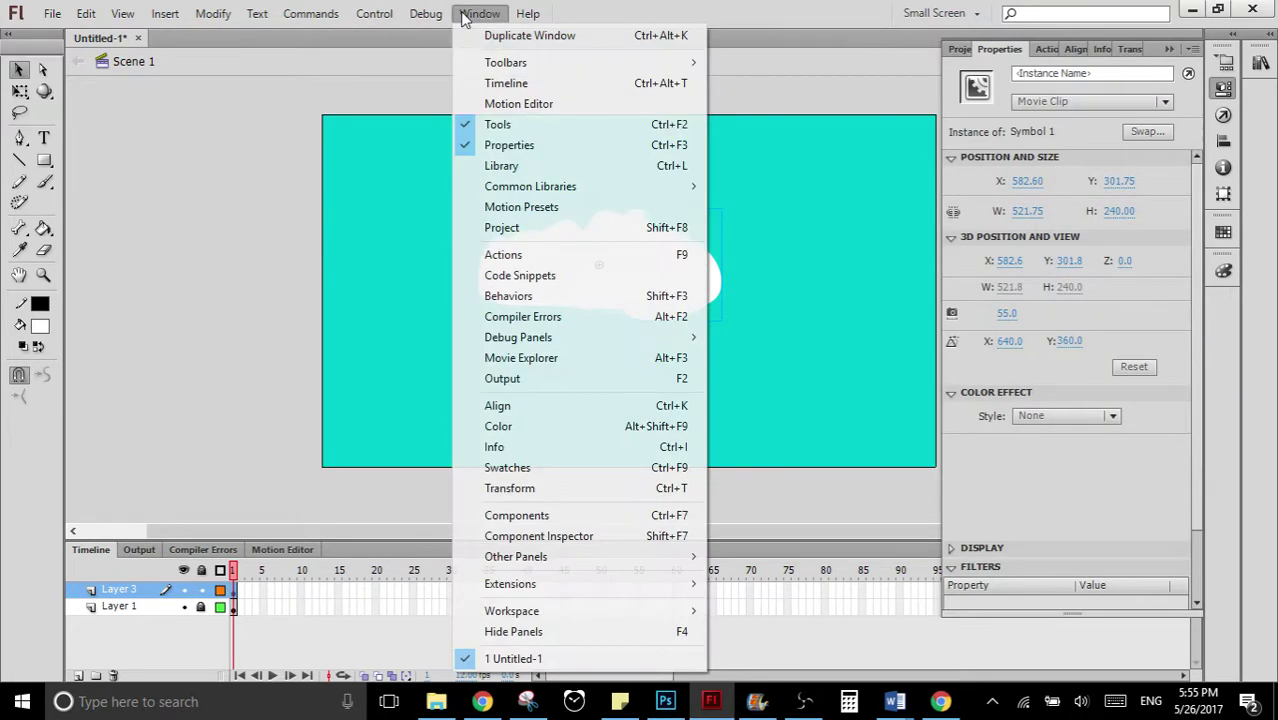
{"action": "left_click", "coordinate": [474, 14]}
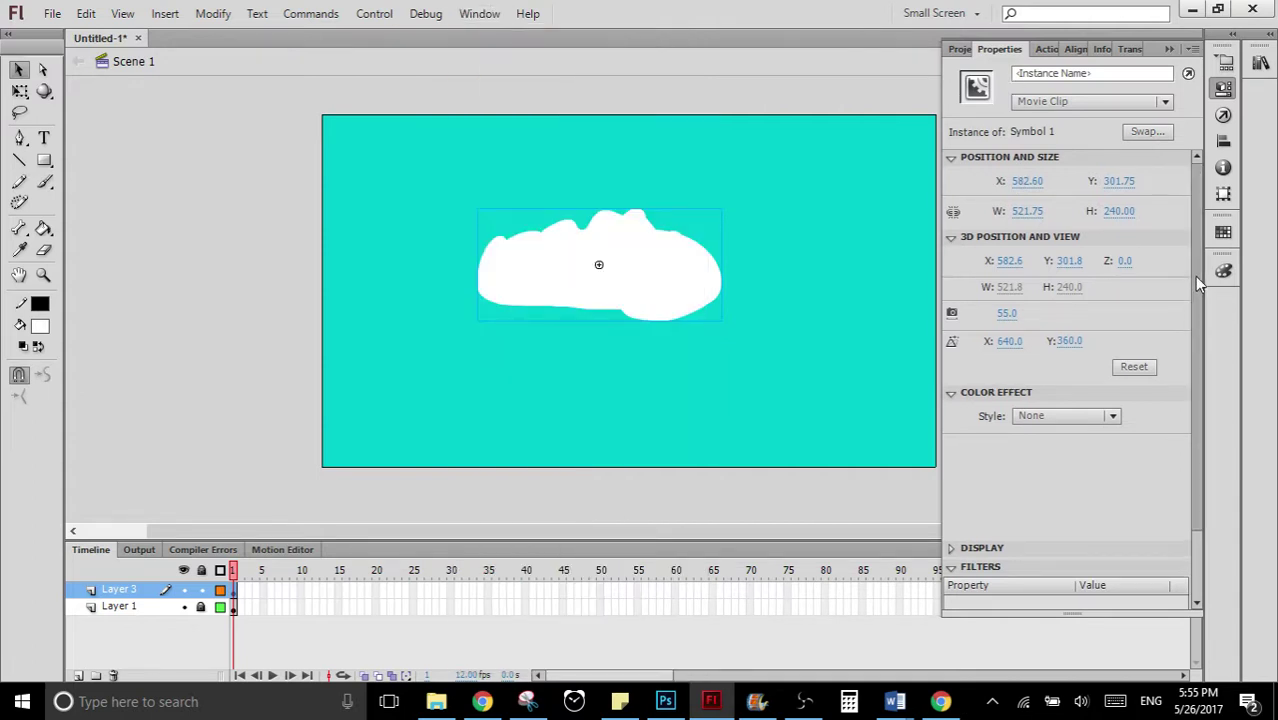
{"action": "left_click_drag", "start_coordinate": [1199, 285], "coordinate": [1188, 404]}
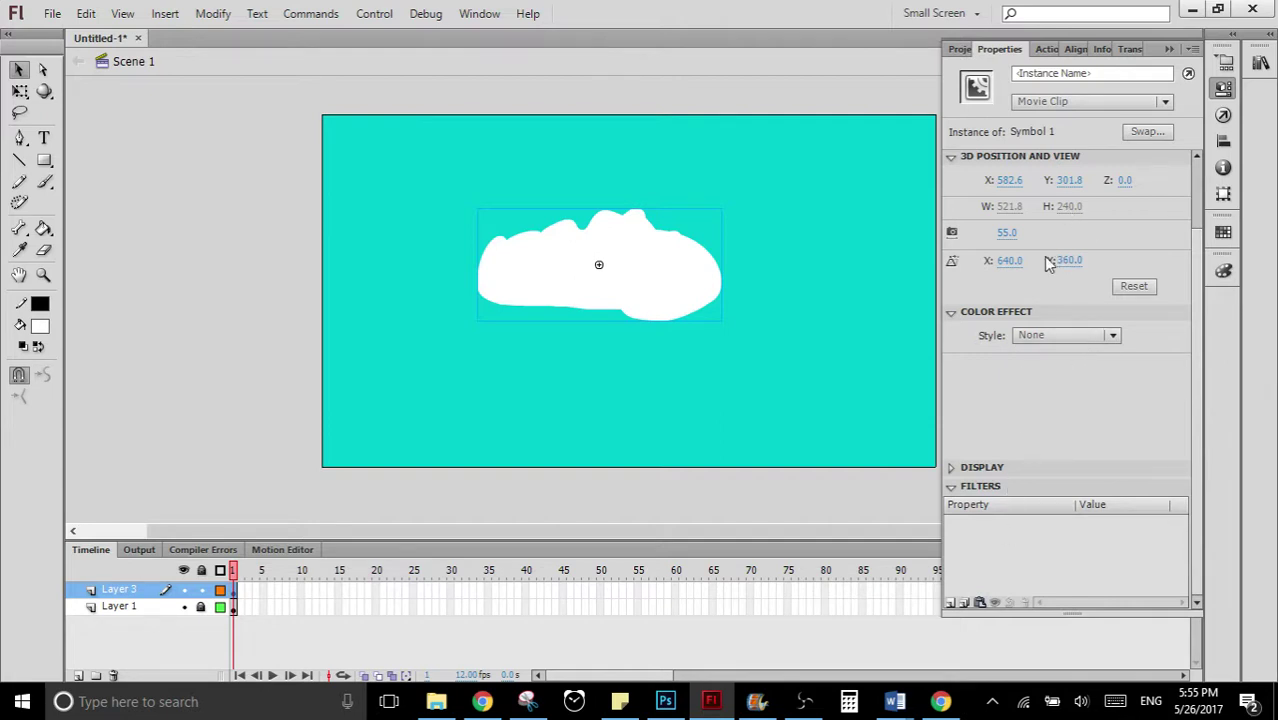
- Try a Brightness colour effect that darkens the cloud, then a Tint effect
{"action": "left_click", "coordinate": [953, 467]}
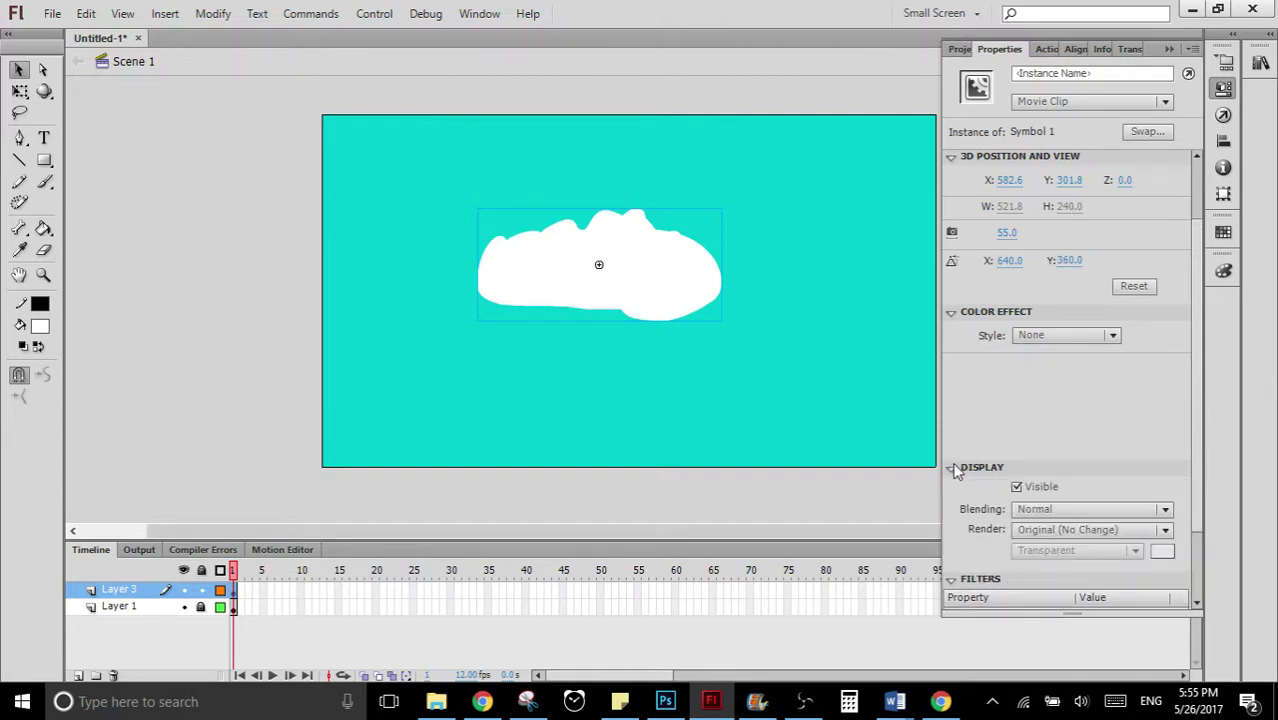
{"action": "left_click", "coordinate": [953, 467]}
{"action": "left_click", "coordinate": [1073, 335]}
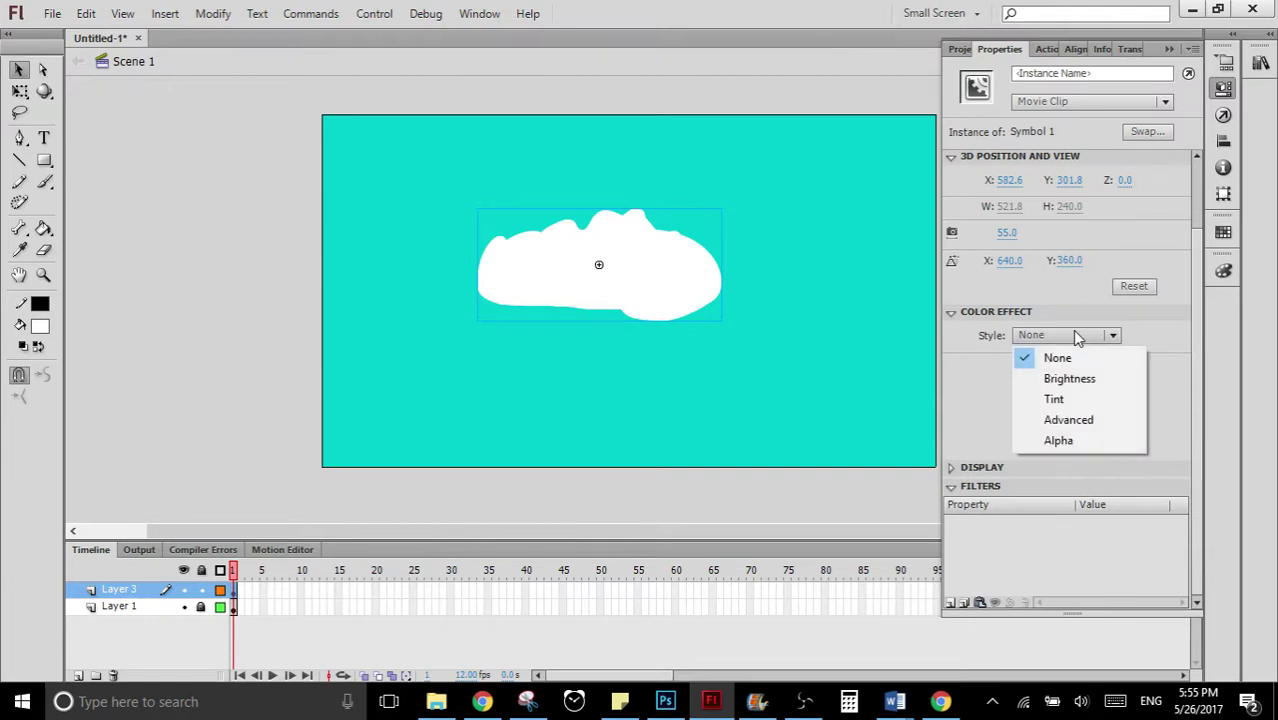
{"action": "left_click", "coordinate": [1072, 381]}
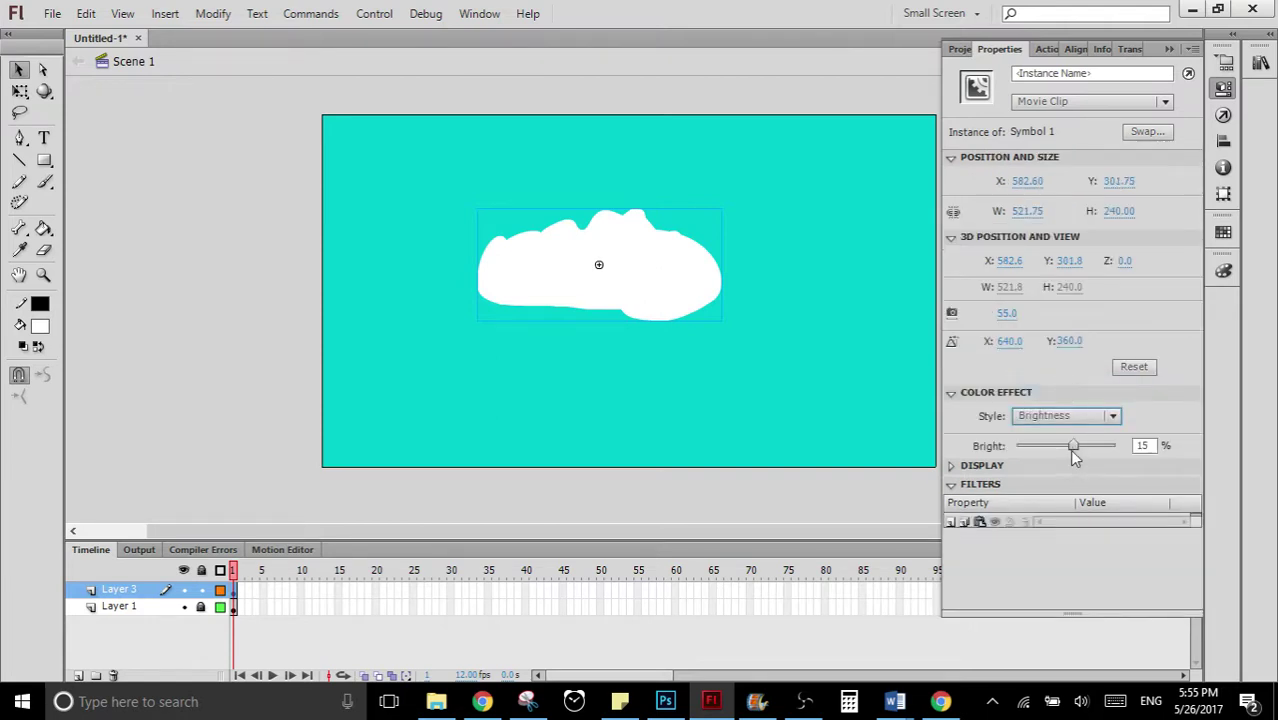
{"action": "mouse_move", "coordinate": [1070, 446]}
{"action": "left_mouse_down"}
{"action": "mouse_move", "coordinate": [1019, 446]}
{"action": "mouse_move", "coordinate": [1112, 449]}
{"action": "mouse_move", "coordinate": [1033, 449]}
{"action": "mouse_move", "coordinate": [1080, 449]}
{"action": "mouse_move", "coordinate": [1043, 449]}
{"action": "mouse_move", "coordinate": [1062, 449]}
{"action": "left_mouse_up"}
{"action": "left_click", "coordinate": [1080, 416]}
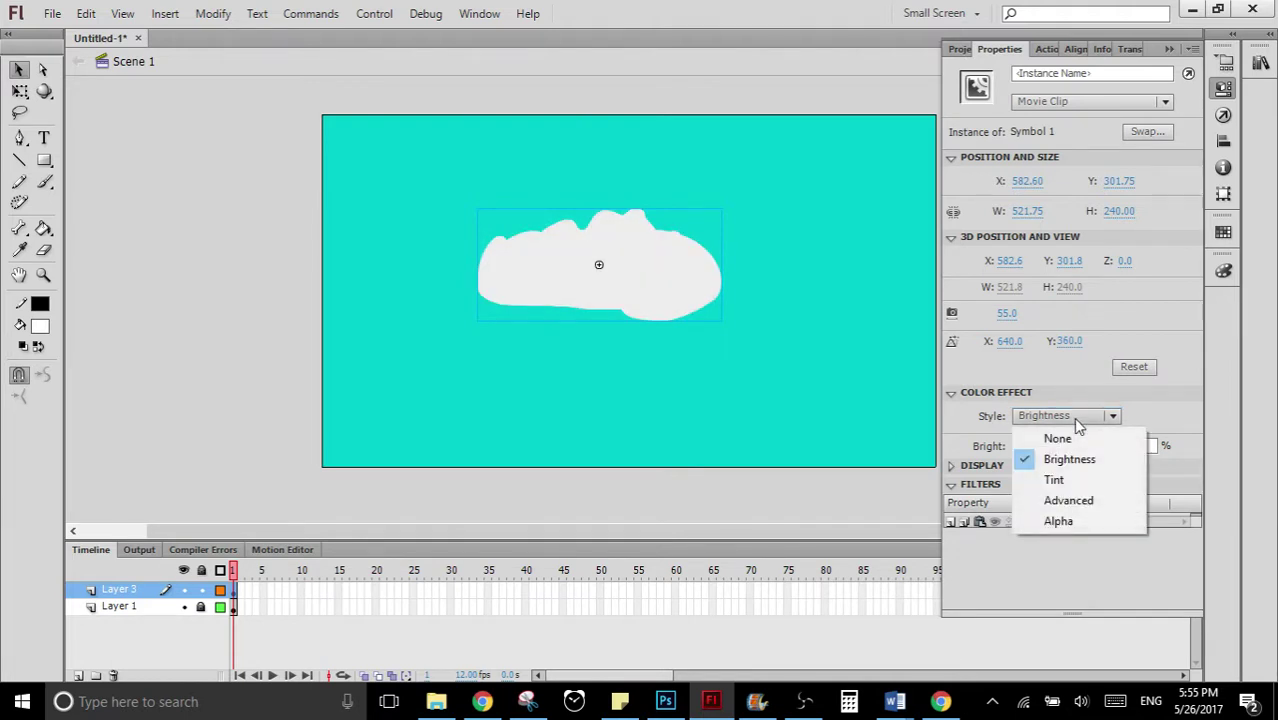
{"action": "left_click", "coordinate": [1071, 485]}
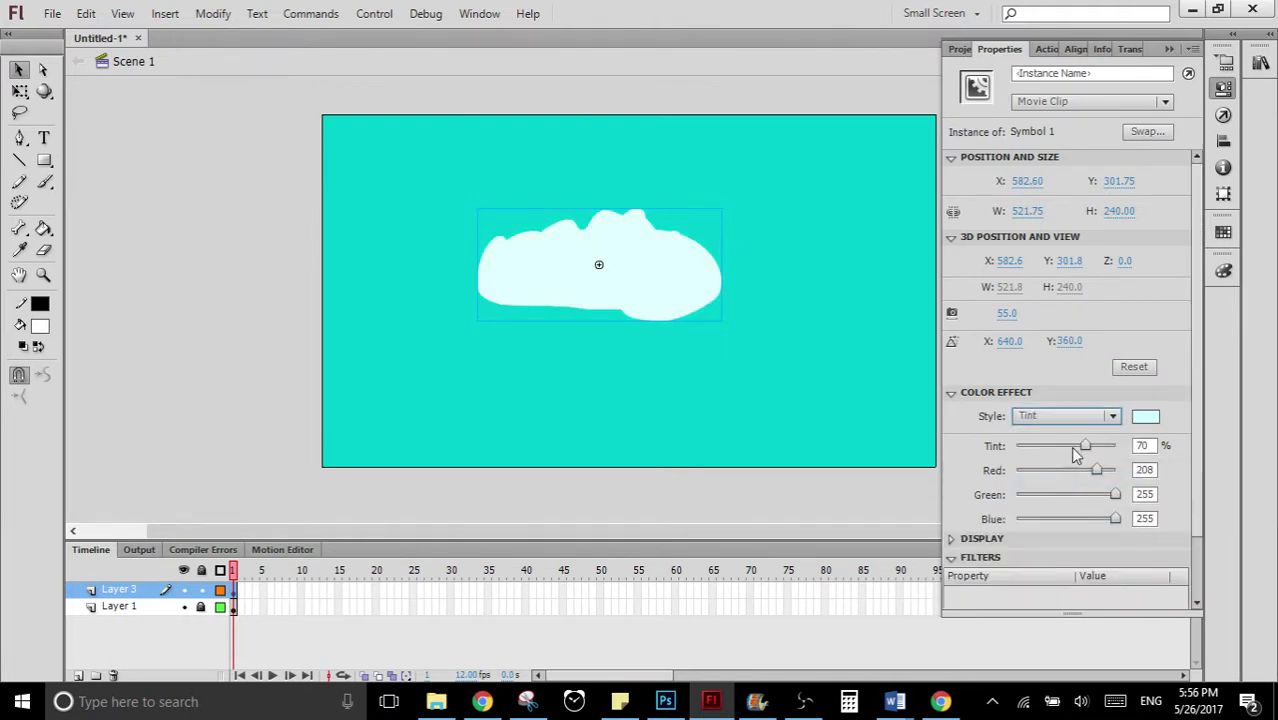
{"action": "left_click_drag", "start_coordinate": [1088, 447], "coordinate": [1079, 520]}
- Switch the colour effect to Advanced, then to Alpha, finishing at 100% alpha
{"action": "left_click", "coordinate": [1085, 418]}
{"action": "left_click", "coordinate": [1068, 500]}
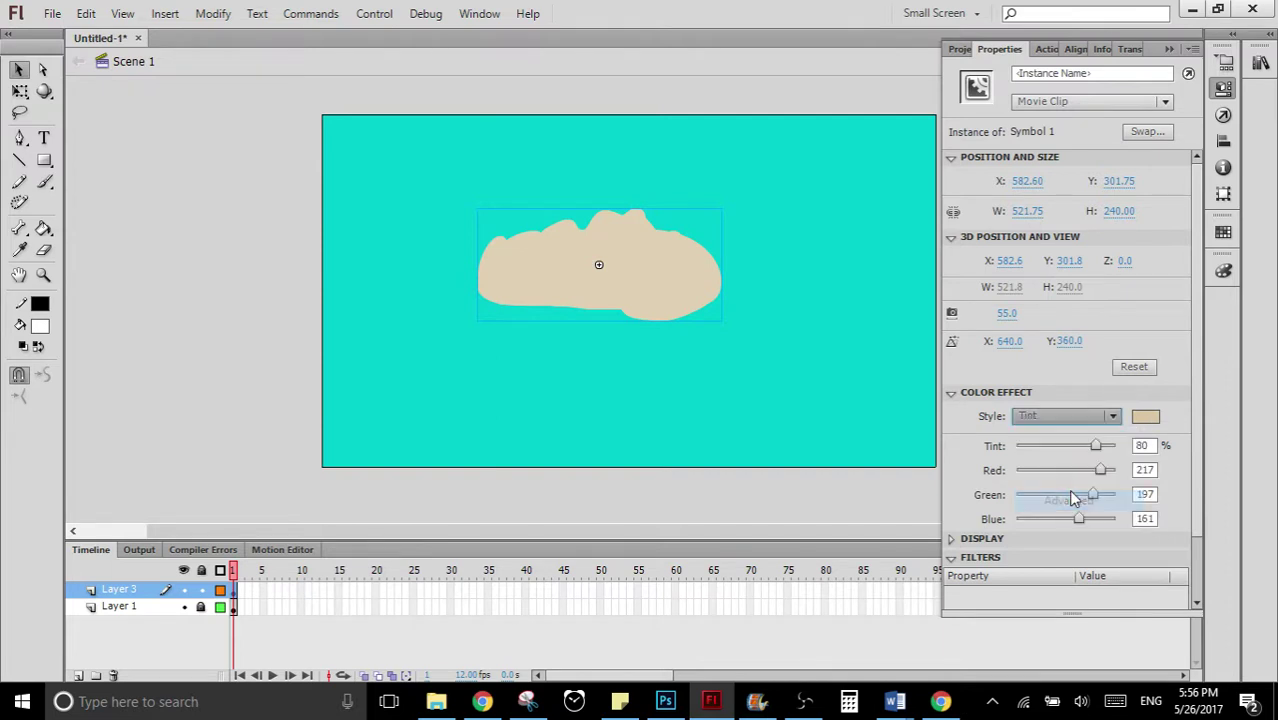
{"action": "left_click", "coordinate": [1090, 425]}
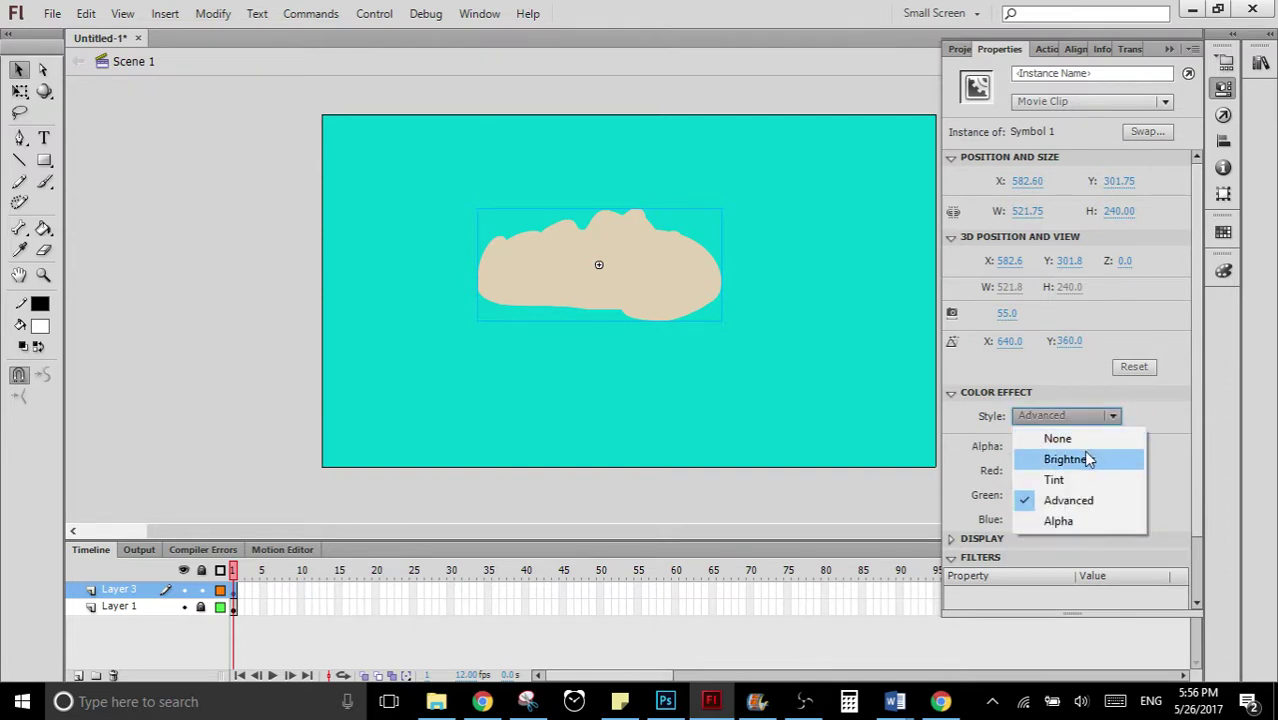
{"action": "left_click", "coordinate": [1076, 502]}
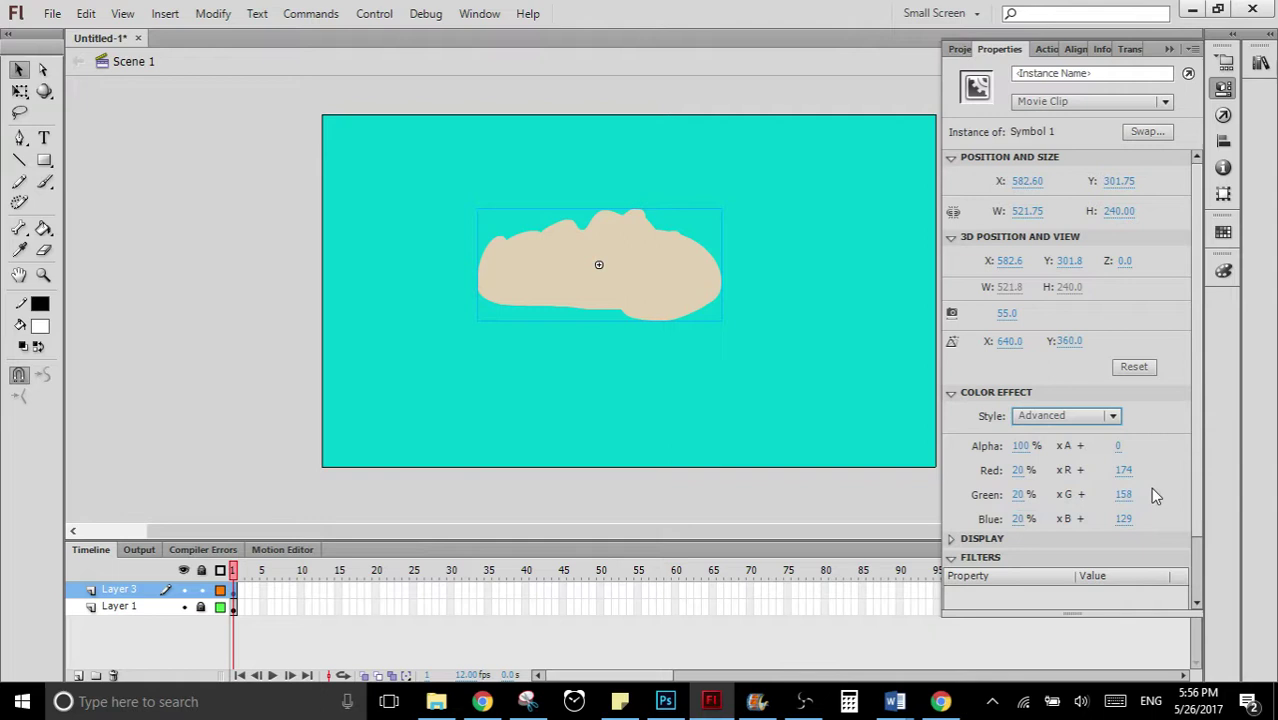
{"action": "left_click", "coordinate": [1093, 427]}
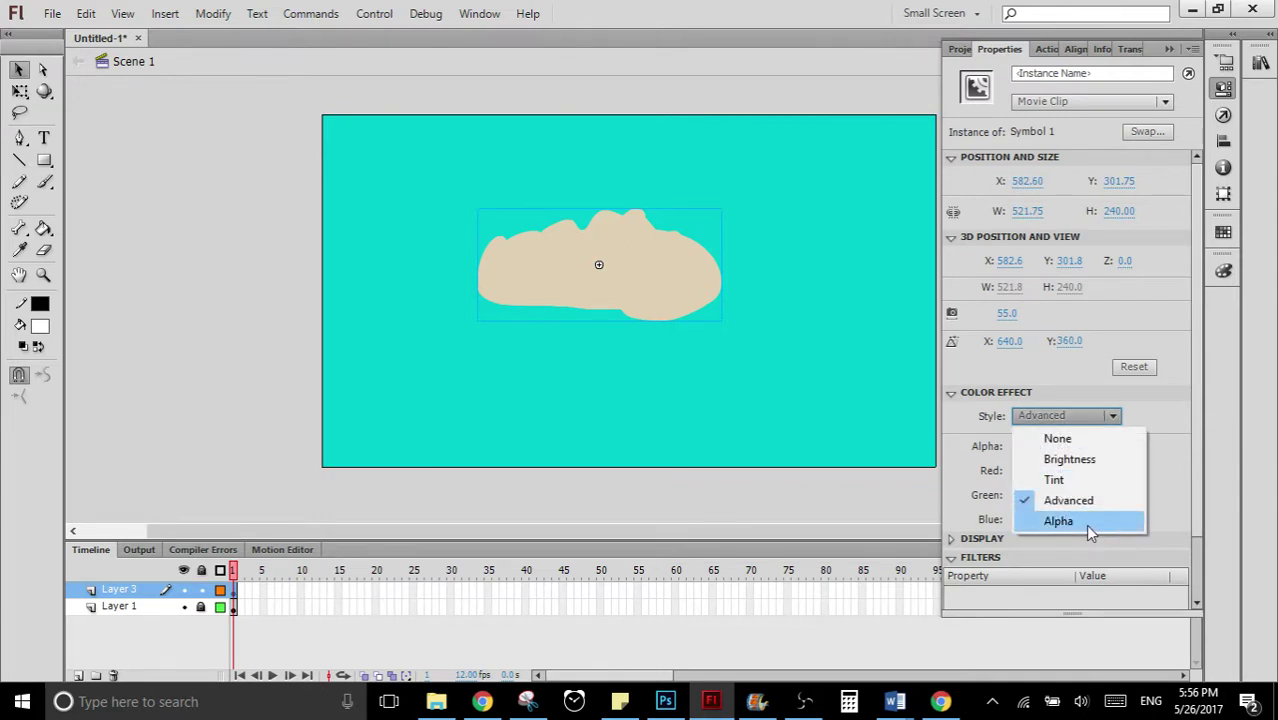
{"action": "left_click", "coordinate": [1088, 527]}
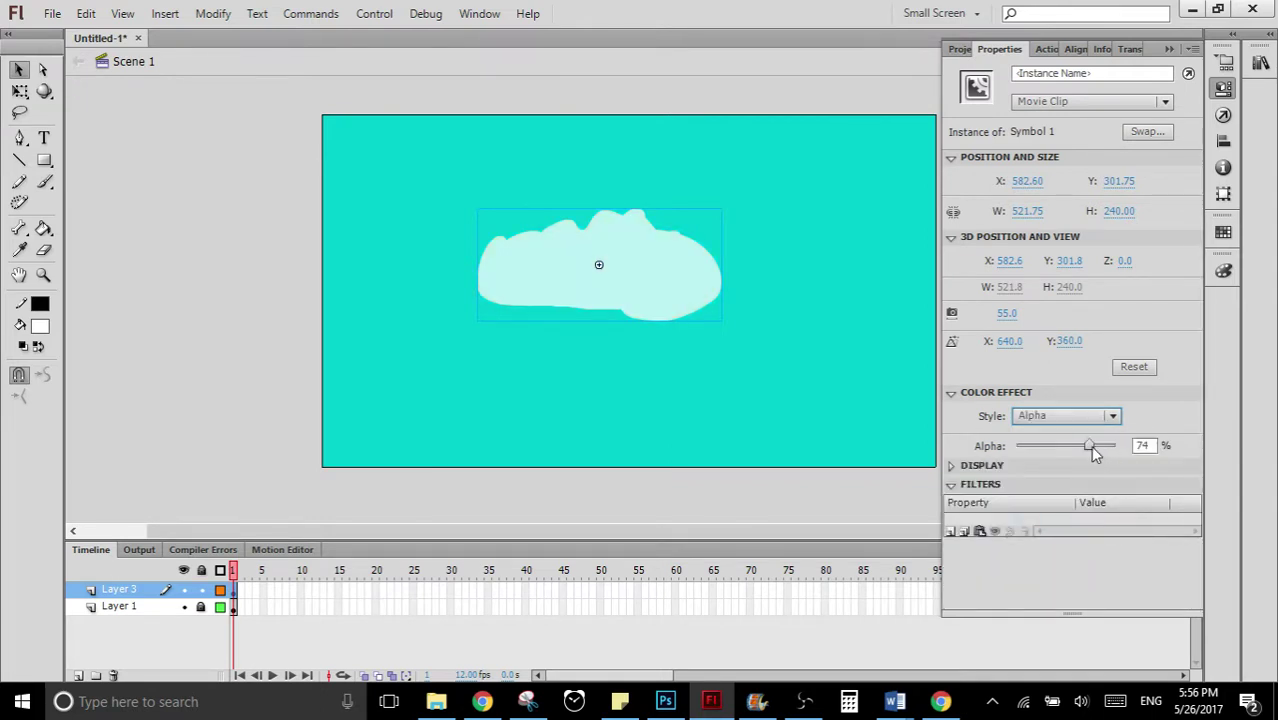
{"action": "mouse_move", "coordinate": [1090, 445]}
{"action": "left_mouse_down"}
{"action": "mouse_move", "coordinate": [1039, 447]}
{"action": "mouse_move", "coordinate": [1113, 452]}
{"action": "mouse_move", "coordinate": [1095, 448]}
{"action": "left_mouse_up"}
{"action": "left_click_drag", "start_coordinate": [1094, 446], "coordinate": [1122, 458]}
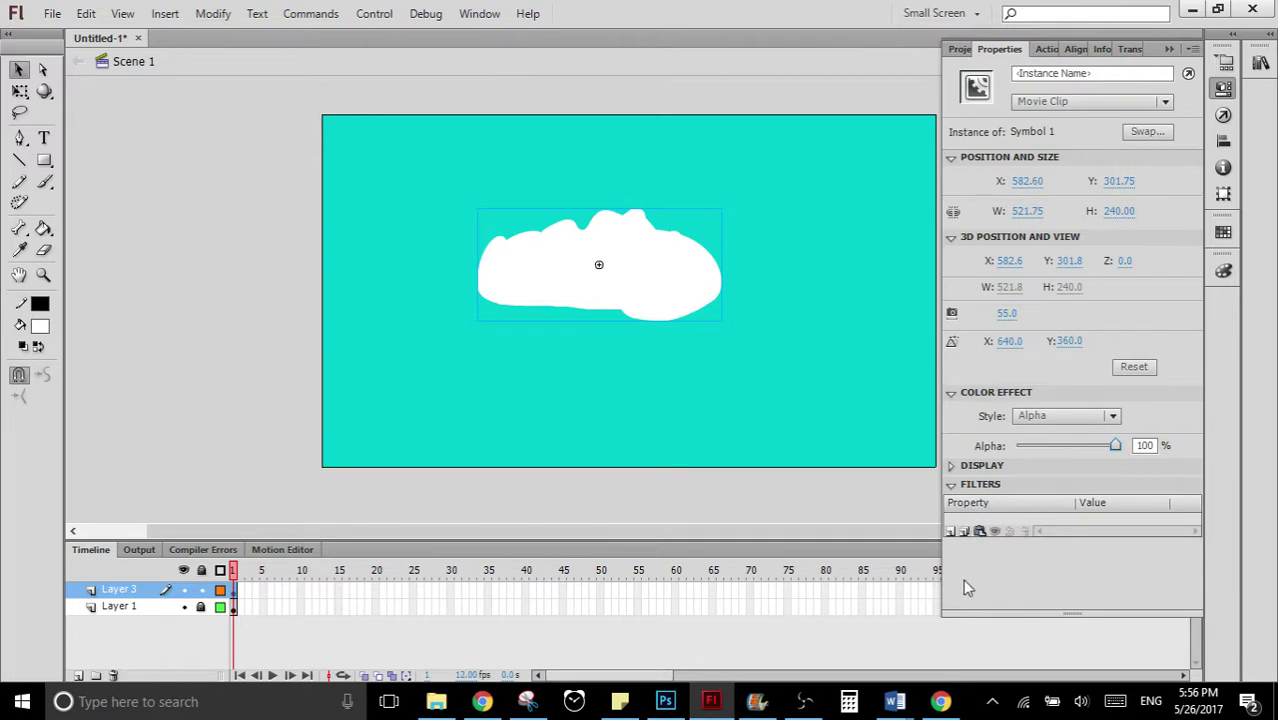
- Add a Blur filter to the cloud, trying blur values of 23 then 33 px
{"action": "left_click", "coordinate": [952, 486]}
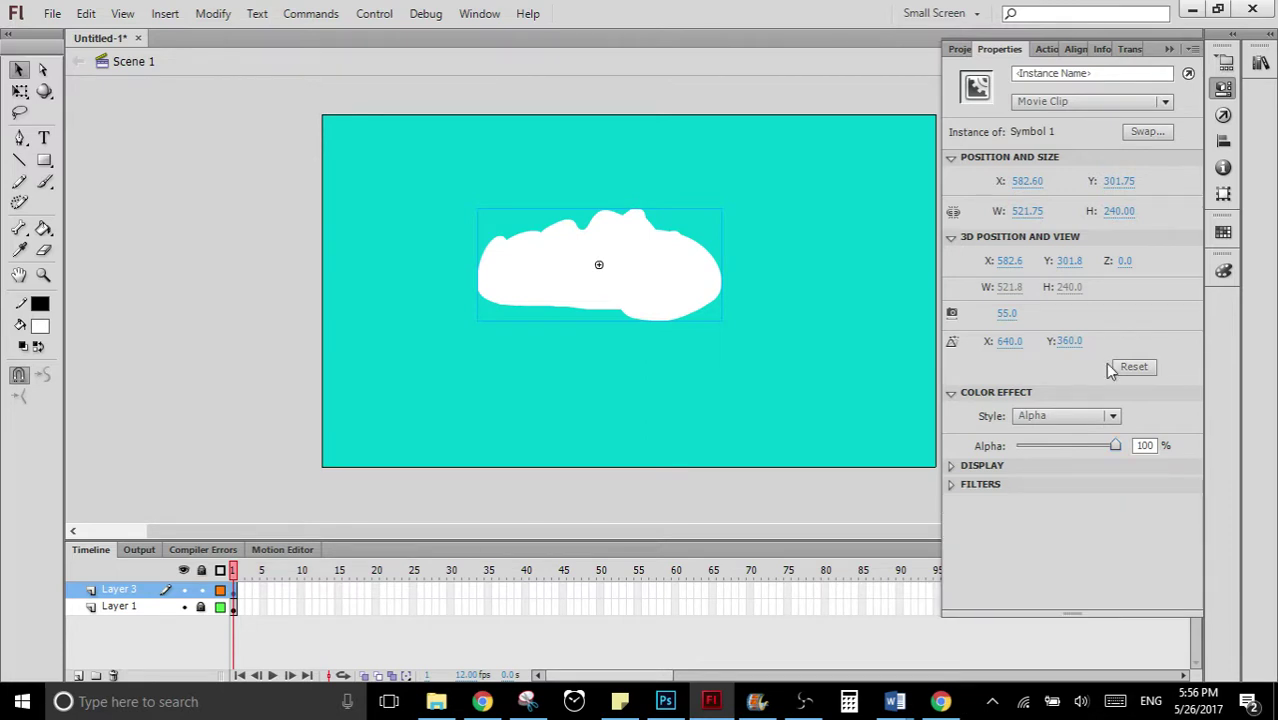
{"action": "left_click", "coordinate": [952, 393]}
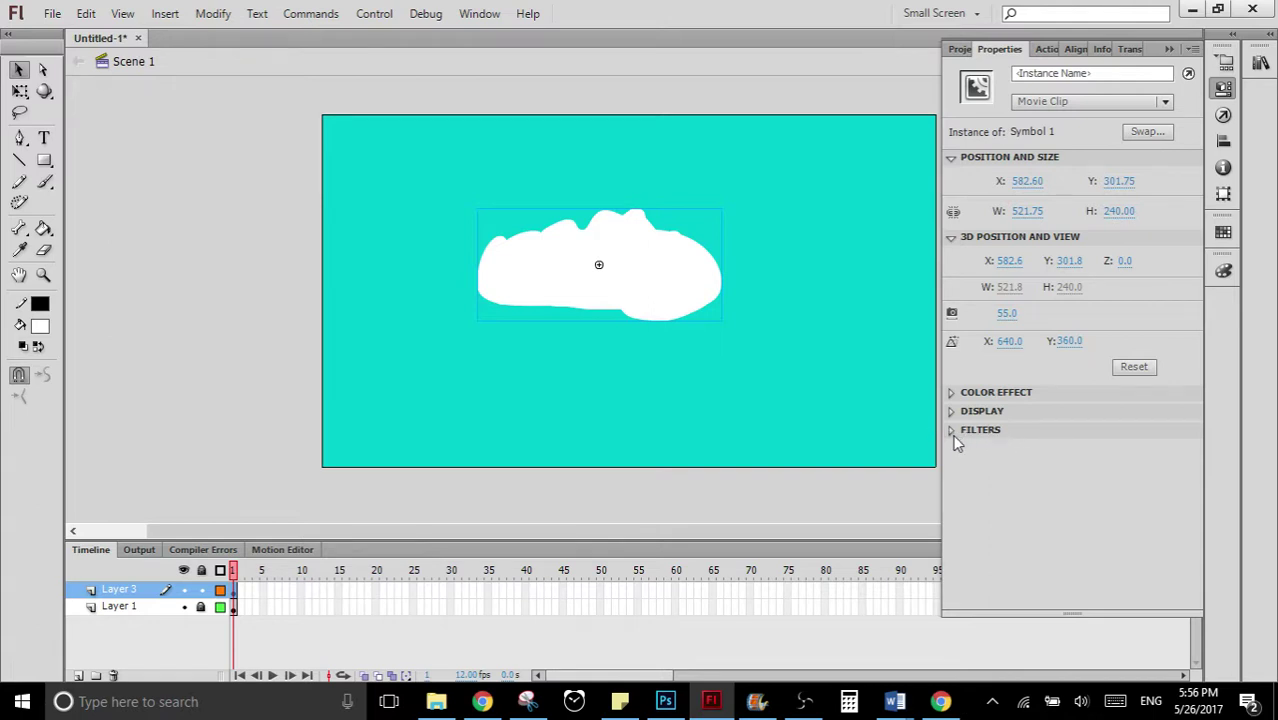
{"action": "left_click", "coordinate": [953, 432]}
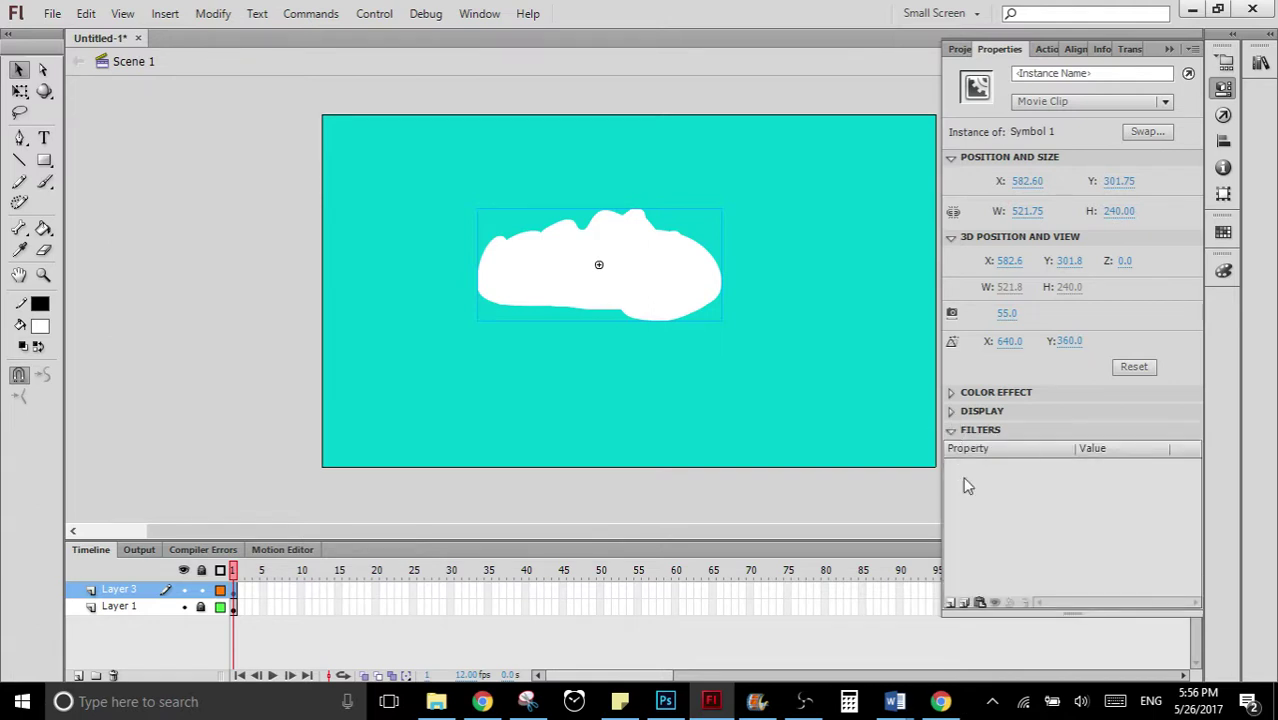
{"action": "left_click", "coordinate": [952, 604]}
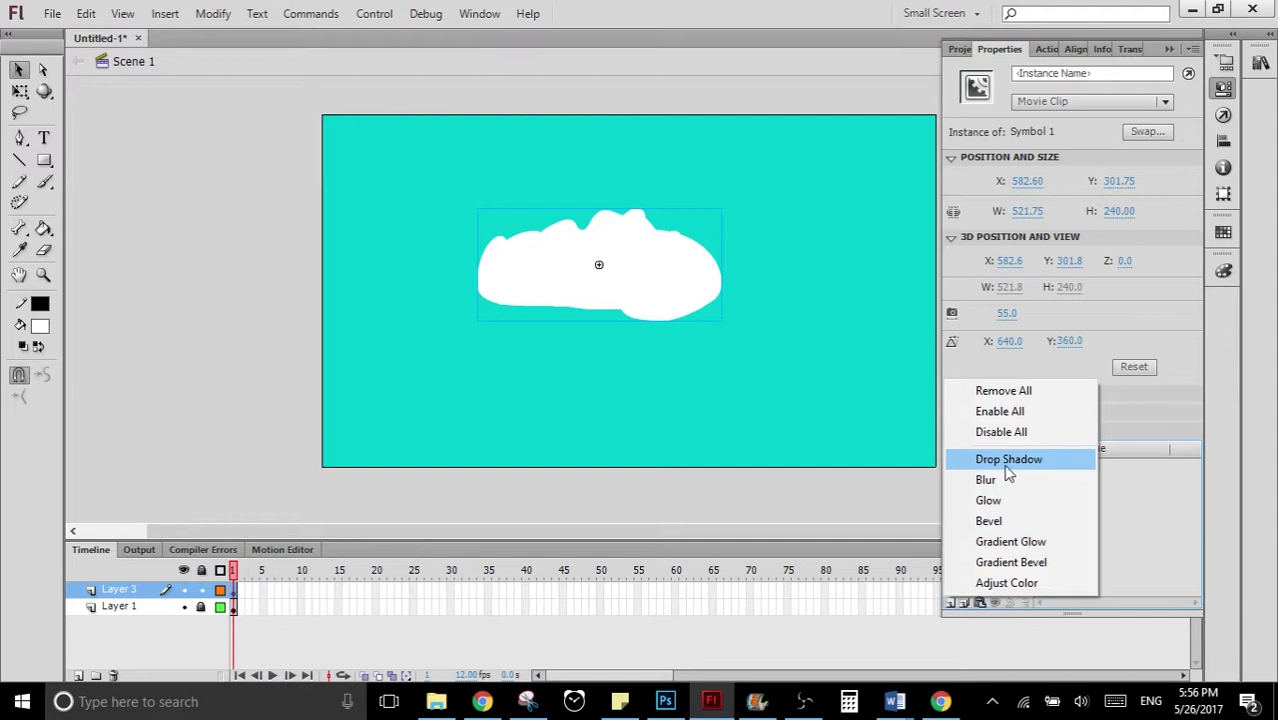
{"action": "left_click", "coordinate": [988, 584]}
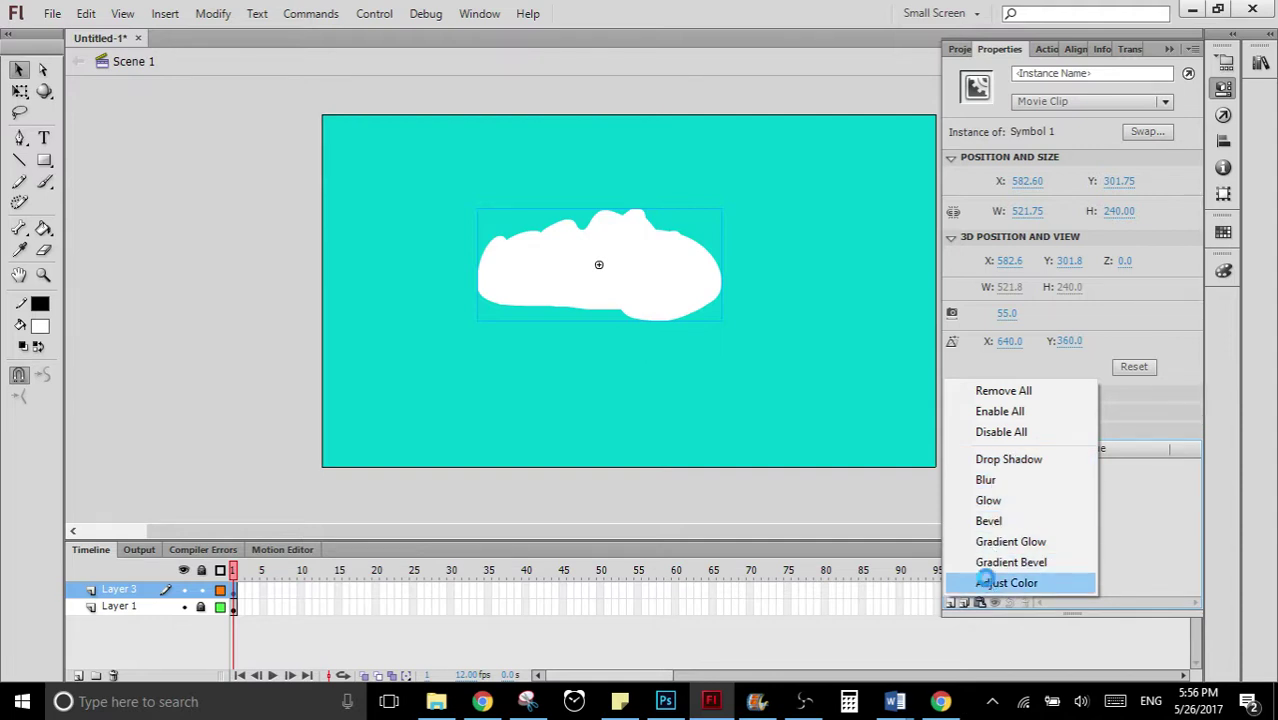
{"action": "left_click", "coordinate": [1035, 484]}
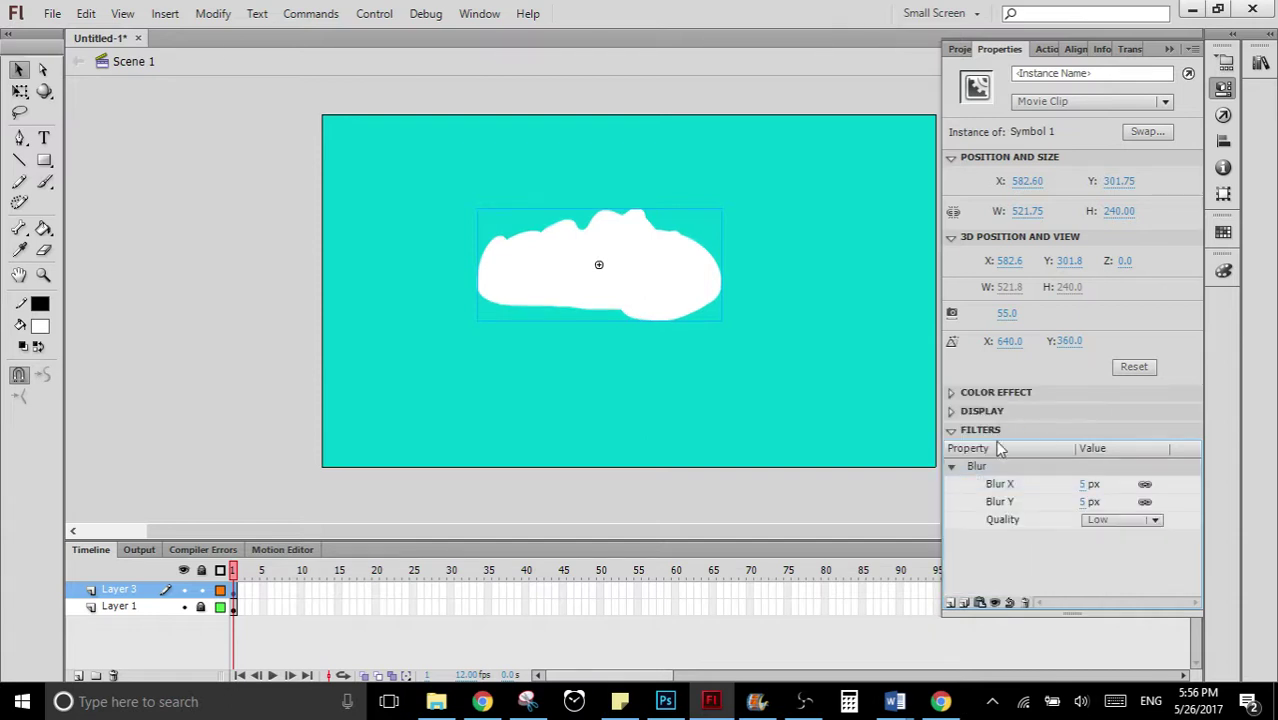
{"action": "left_click", "coordinate": [1085, 502]}
{"action": "type", "text": "23"}
{"action": "key", "text": "Return"}
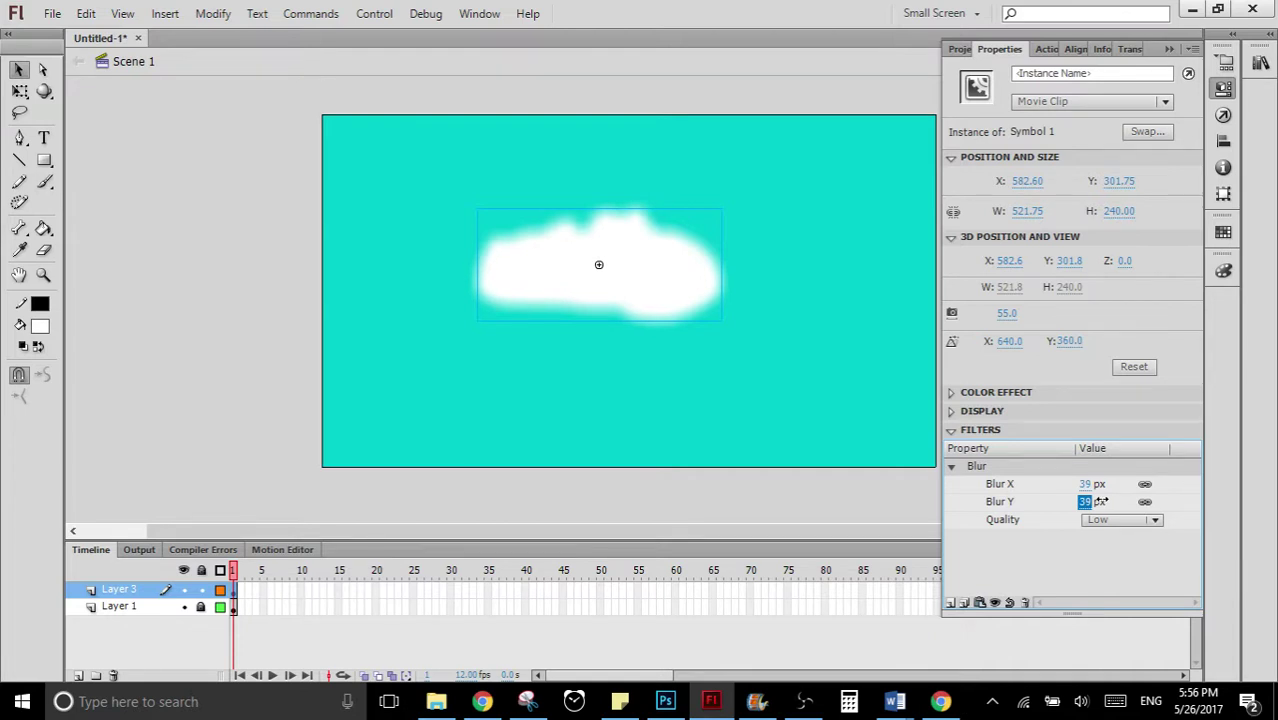
{"action": "type", "text": "33"}
{"action": "key", "text": "Return"}
- Unlink Blur X and Y and set them to 152 and 41 px
{"action": "left_click", "coordinate": [1146, 486]}
{"action": "left_click", "coordinate": [1086, 502]}
{"action": "type", "text": "57"}
{"action": "key", "text": "Return"}
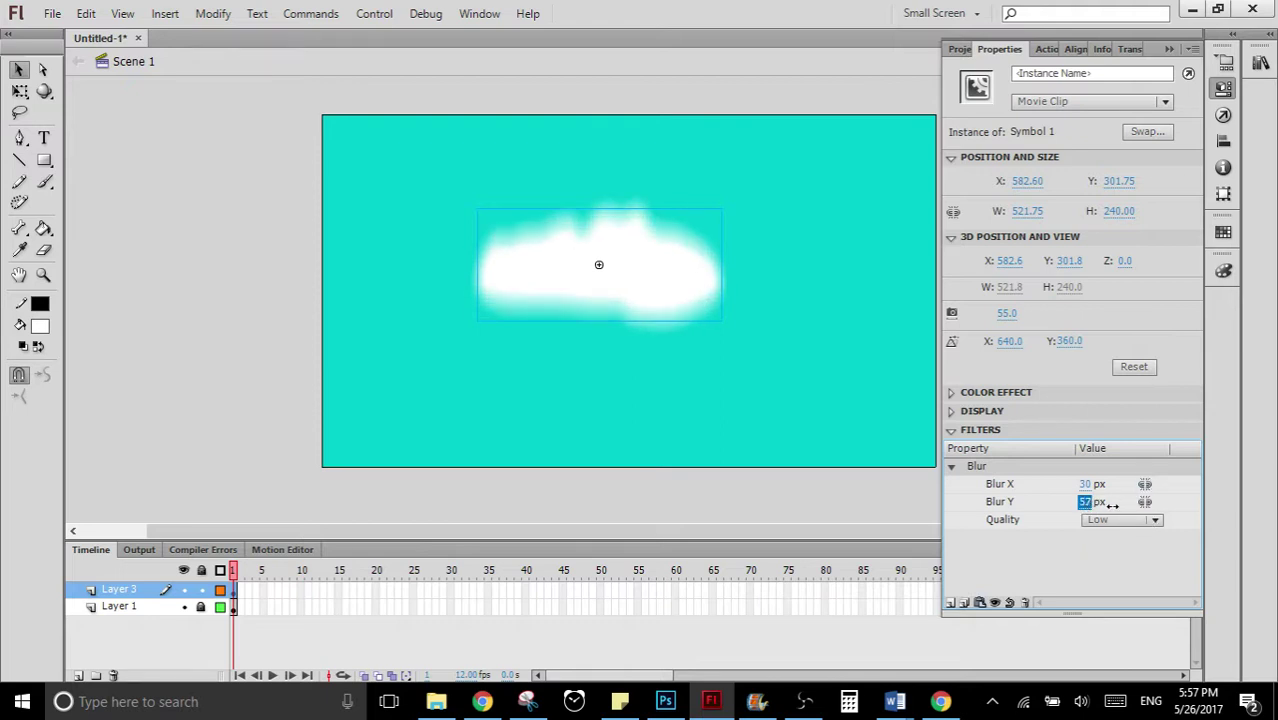
{"action": "left_click_drag", "start_coordinate": [1112, 505], "coordinate": [1140, 487]}
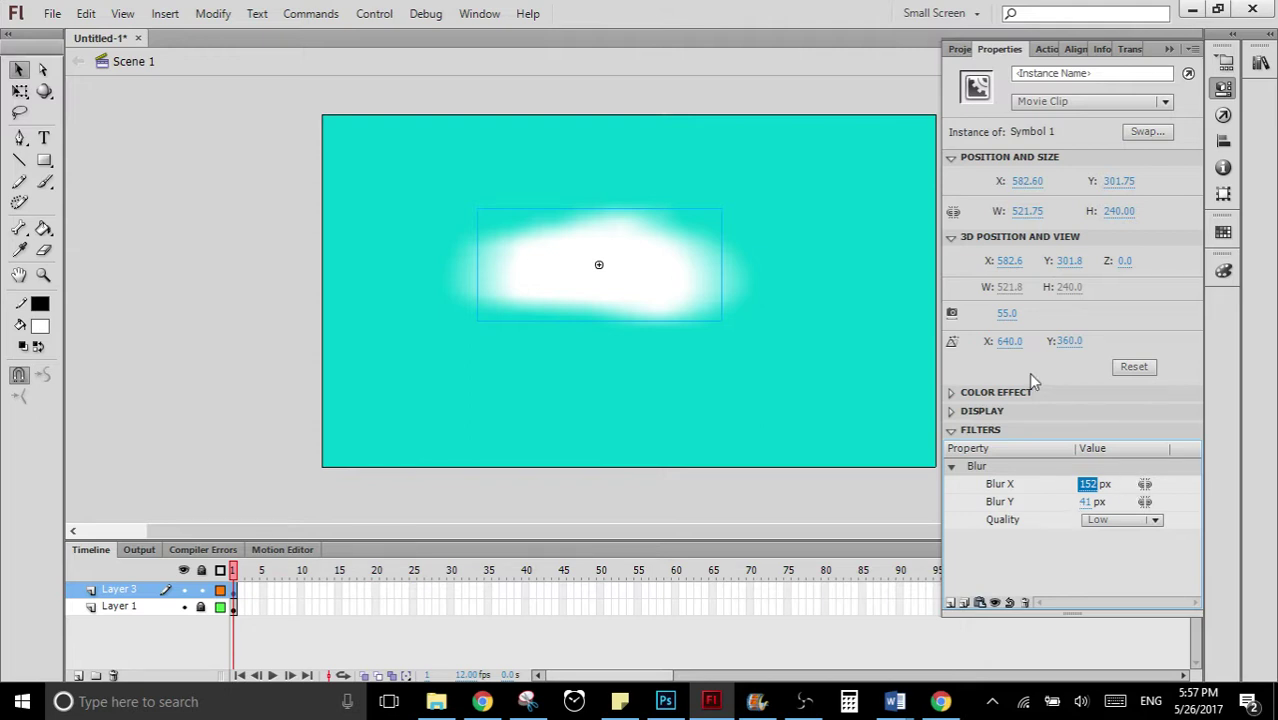
{"action": "left_click", "coordinate": [727, 398]}
- Move the blurred cloud to the stage's upper left, then to the lower right
{"action": "left_click_drag", "start_coordinate": [1012, 454], "coordinate": [363, 138]}
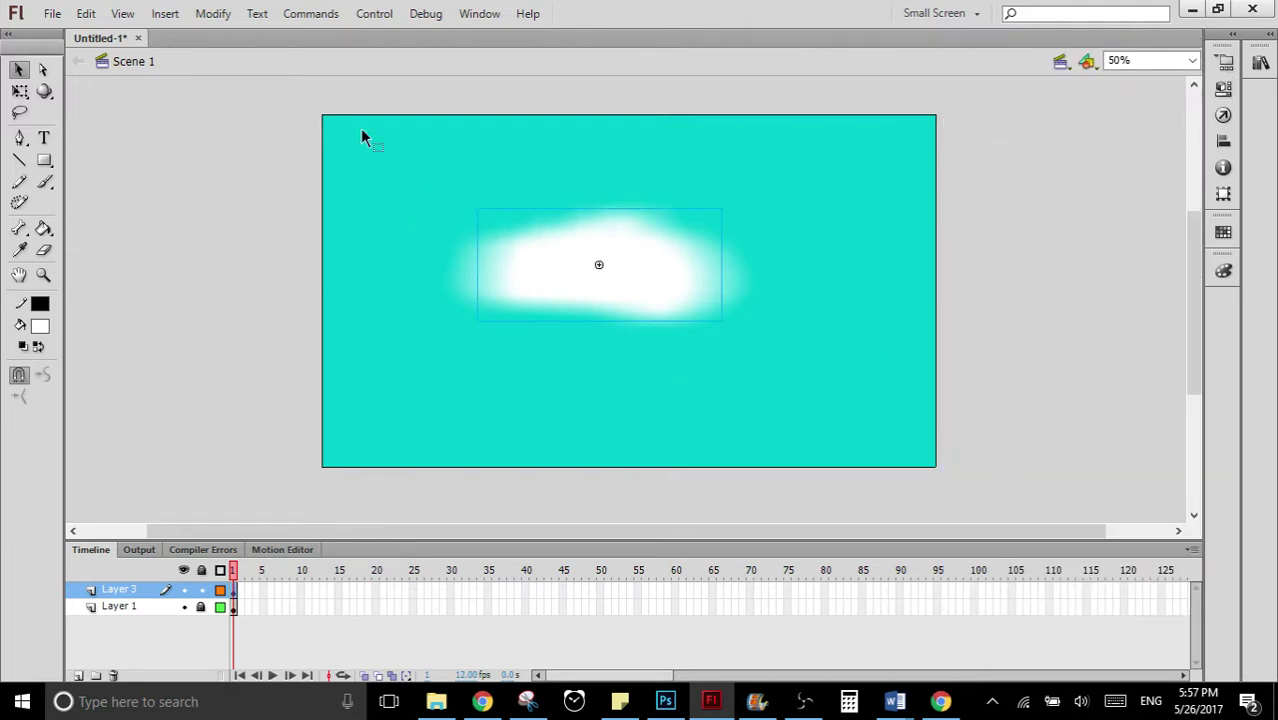
{"action": "left_click_drag", "start_coordinate": [672, 311], "coordinate": [599, 251]}
{"action": "left_click", "coordinate": [960, 333]}
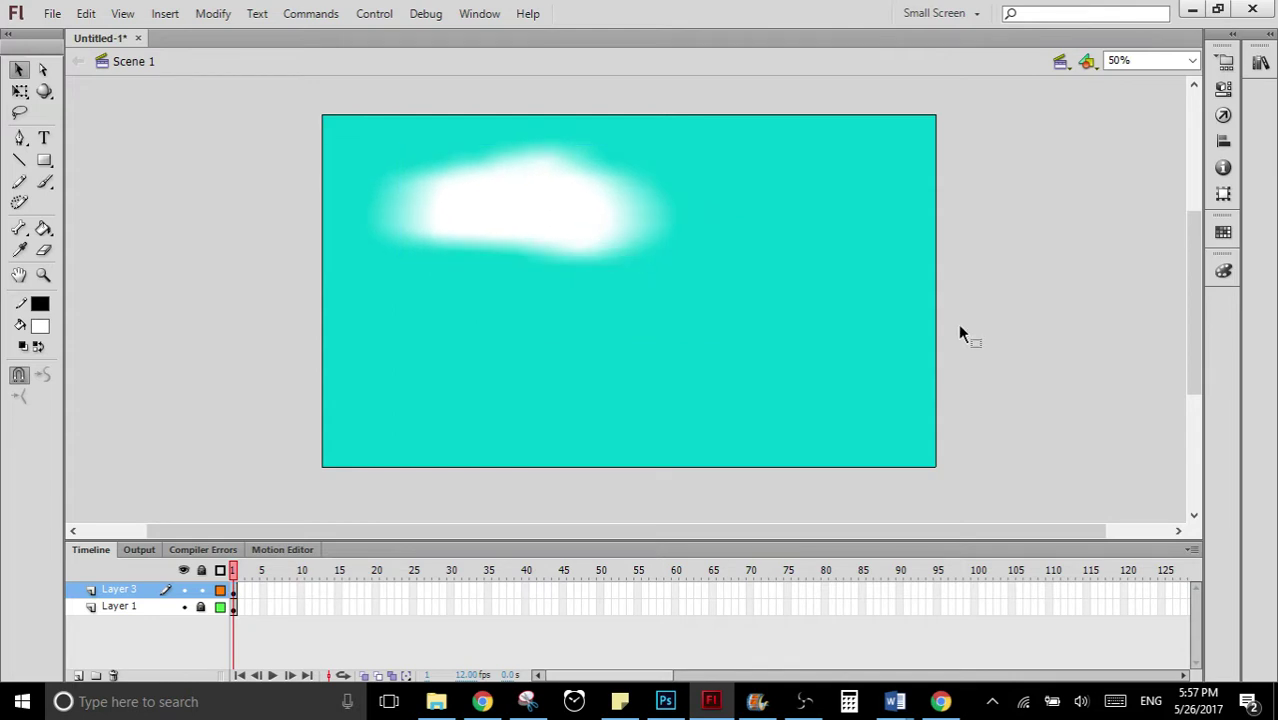
{"action": "left_click_drag", "start_coordinate": [1040, 428], "coordinate": [331, 101]}
{"action": "left_click_drag", "start_coordinate": [520, 210], "coordinate": [732, 332]}
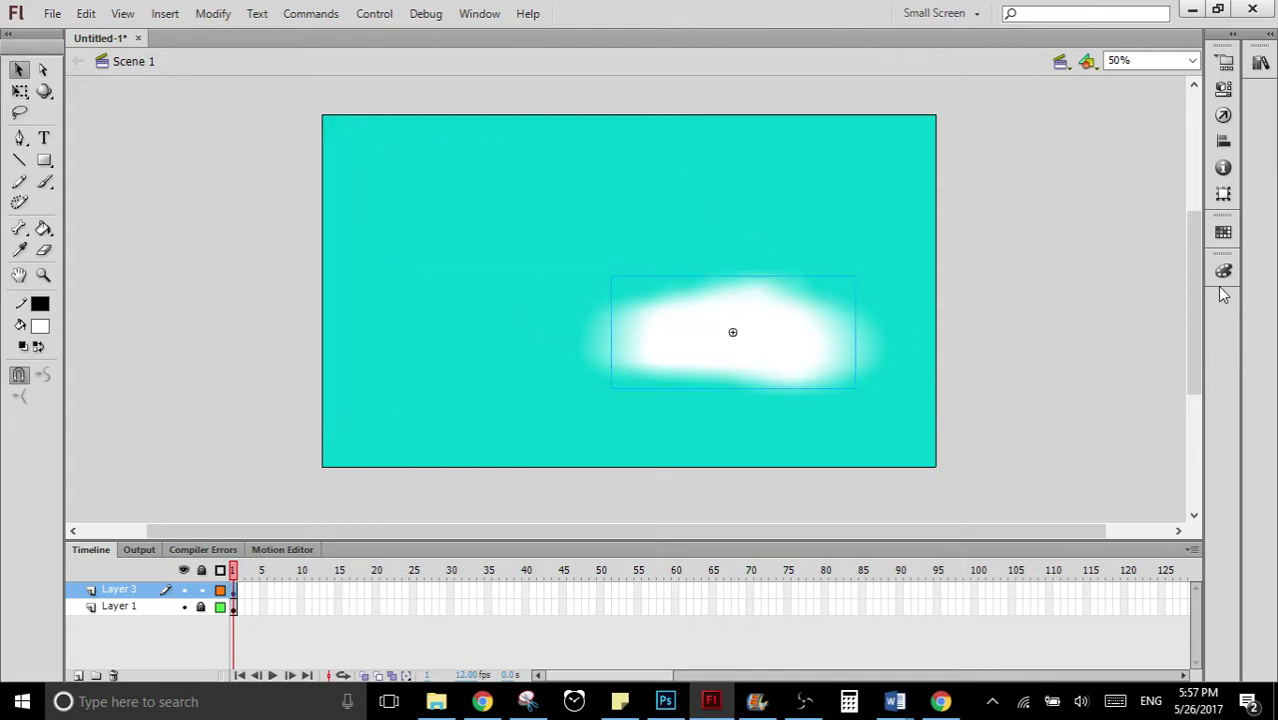
- Delete the cloud from the stage and select Layer 1
{"action": "left_click", "coordinate": [1221, 100]}
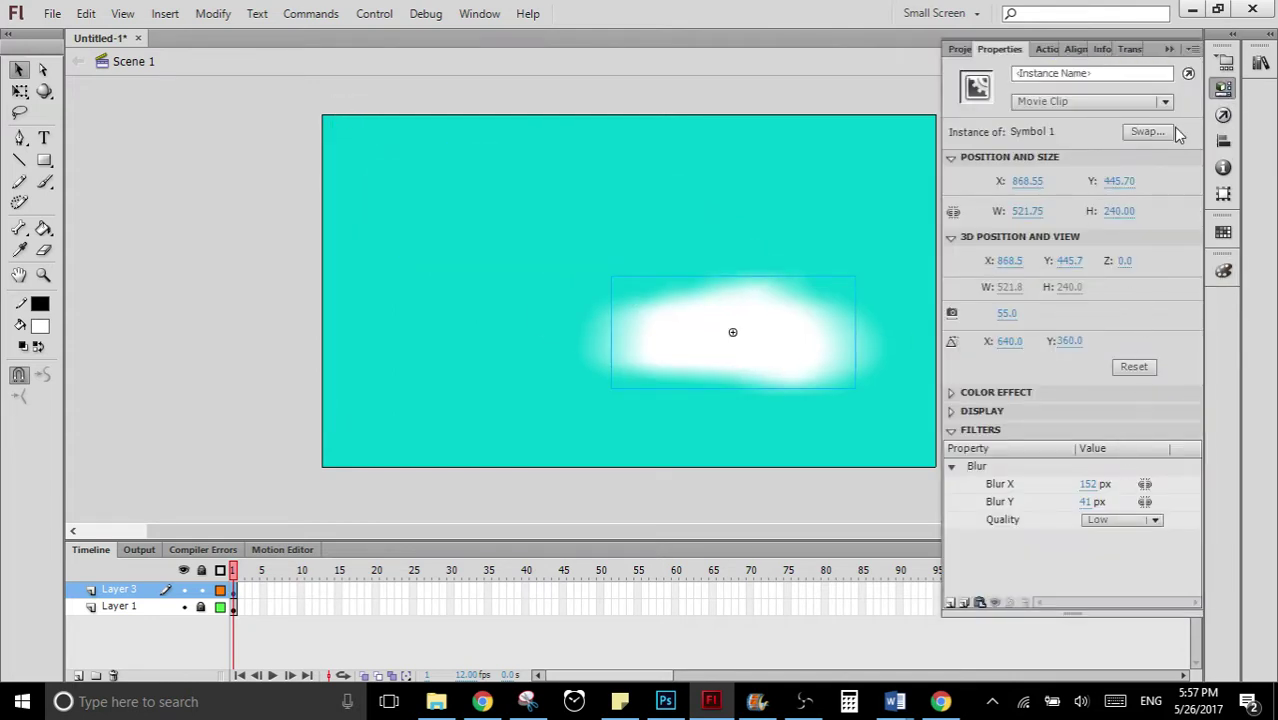
{"action": "left_click", "coordinate": [1171, 50]}
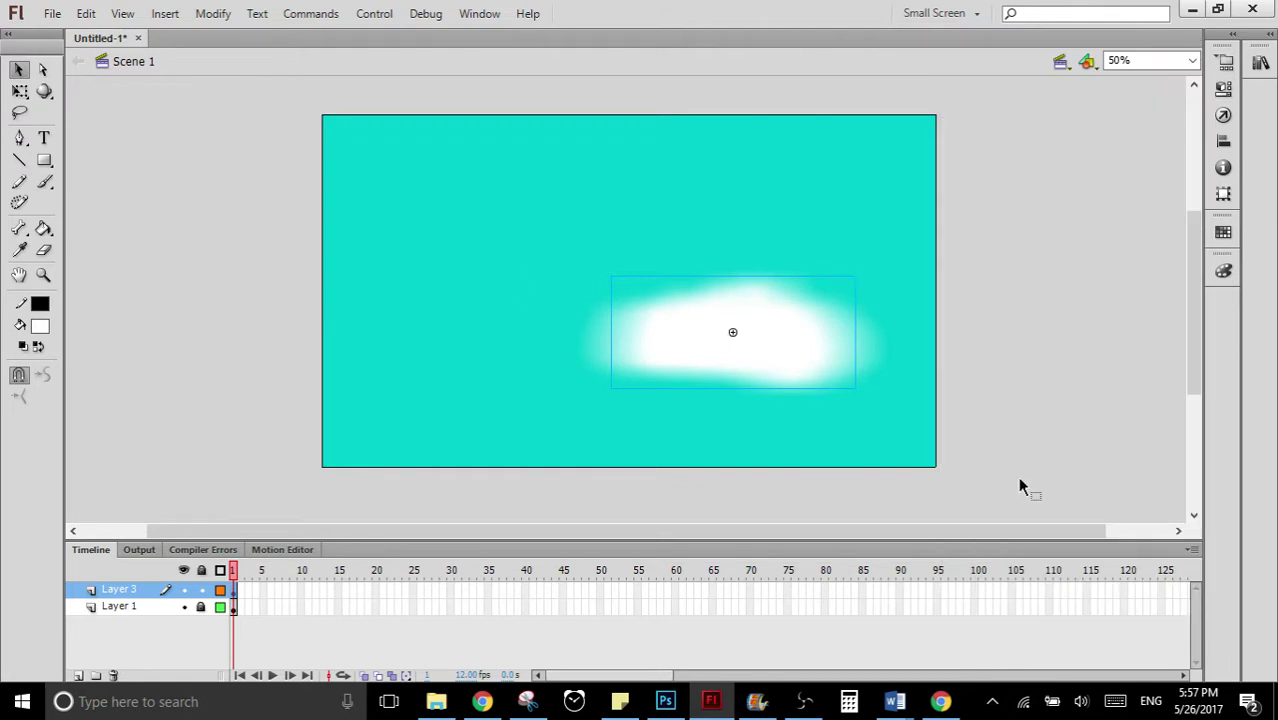
{"action": "key", "text": "Delete"}
{"action": "left_click", "coordinate": [199, 608]}
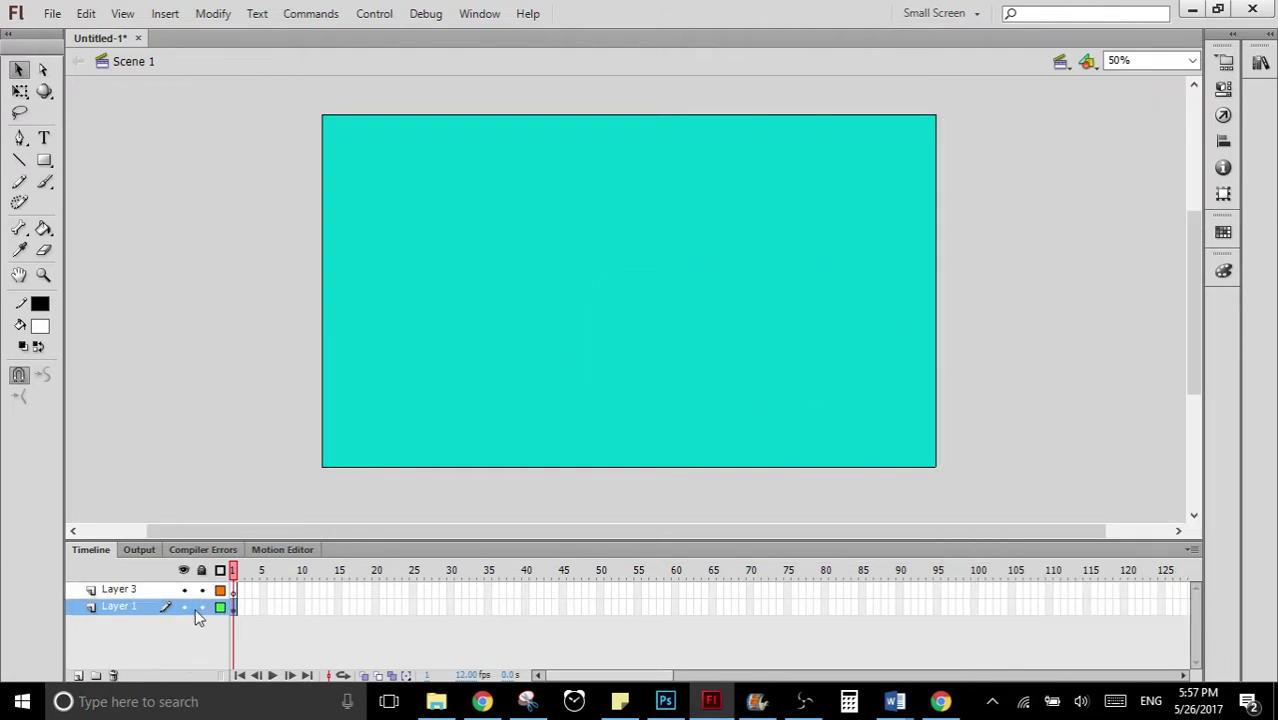
- Fill the stage background black, lock Layer 1 and switch to Layer 3
{"action": "left_click", "coordinate": [39, 326]}
{"action": "left_click", "coordinate": [41, 358]}
{"action": "left_click", "coordinate": [43, 228]}
{"action": "left_click", "coordinate": [391, 230]}
{"action": "left_click", "coordinate": [200, 607]}
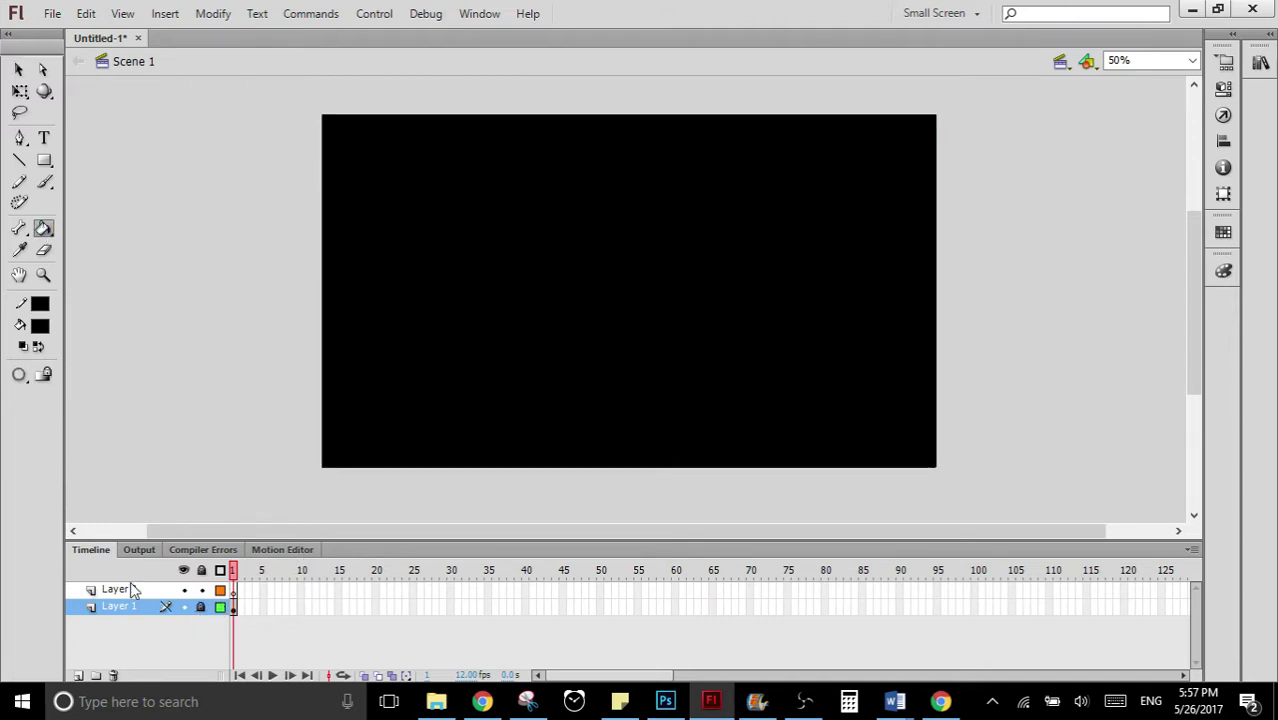
{"action": "left_click", "coordinate": [125, 589]}
- Draw a long, thin white rectangle bar across the stage
{"action": "left_click", "coordinate": [44, 161]}
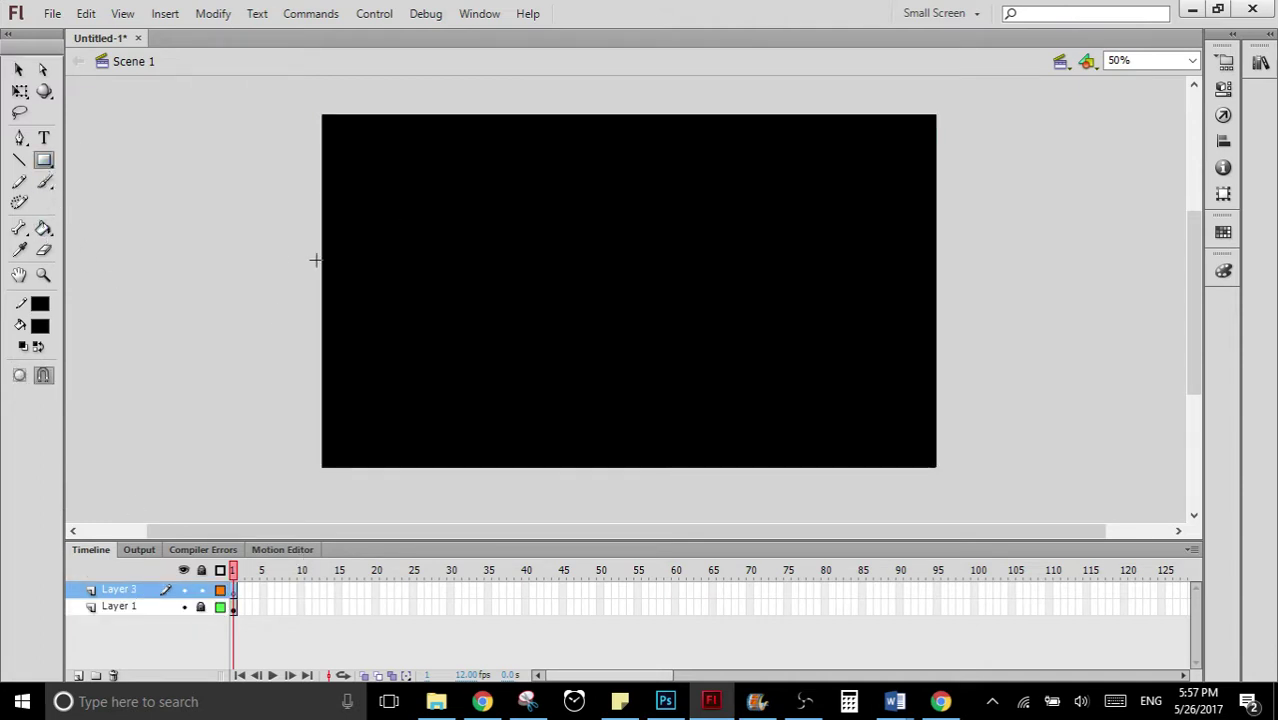
{"action": "left_click", "coordinate": [40, 326]}
{"action": "left_click", "coordinate": [70, 425]}
{"action": "left_click_drag", "start_coordinate": [455, 253], "coordinate": [777, 268]}
{"action": "left_click", "coordinate": [19, 69]}
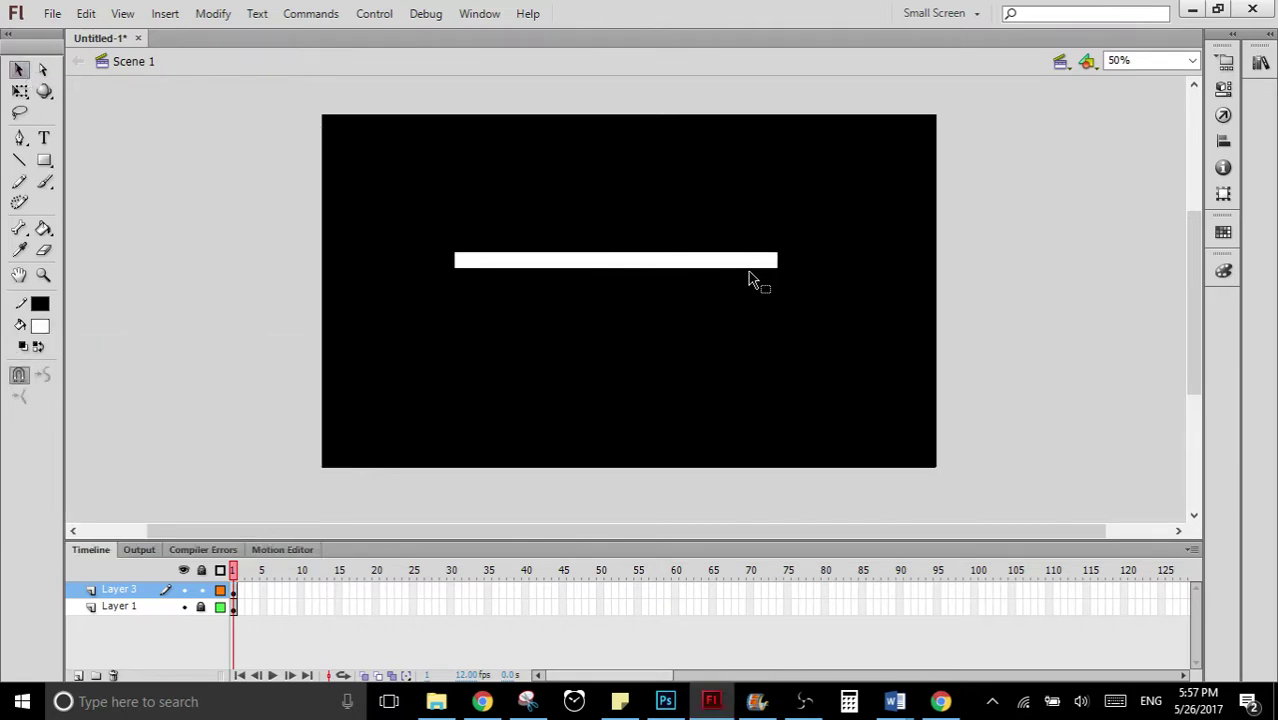
- Select the whole white bar and choose Convert to Symbol
{"action": "left_click", "coordinate": [751, 269]}
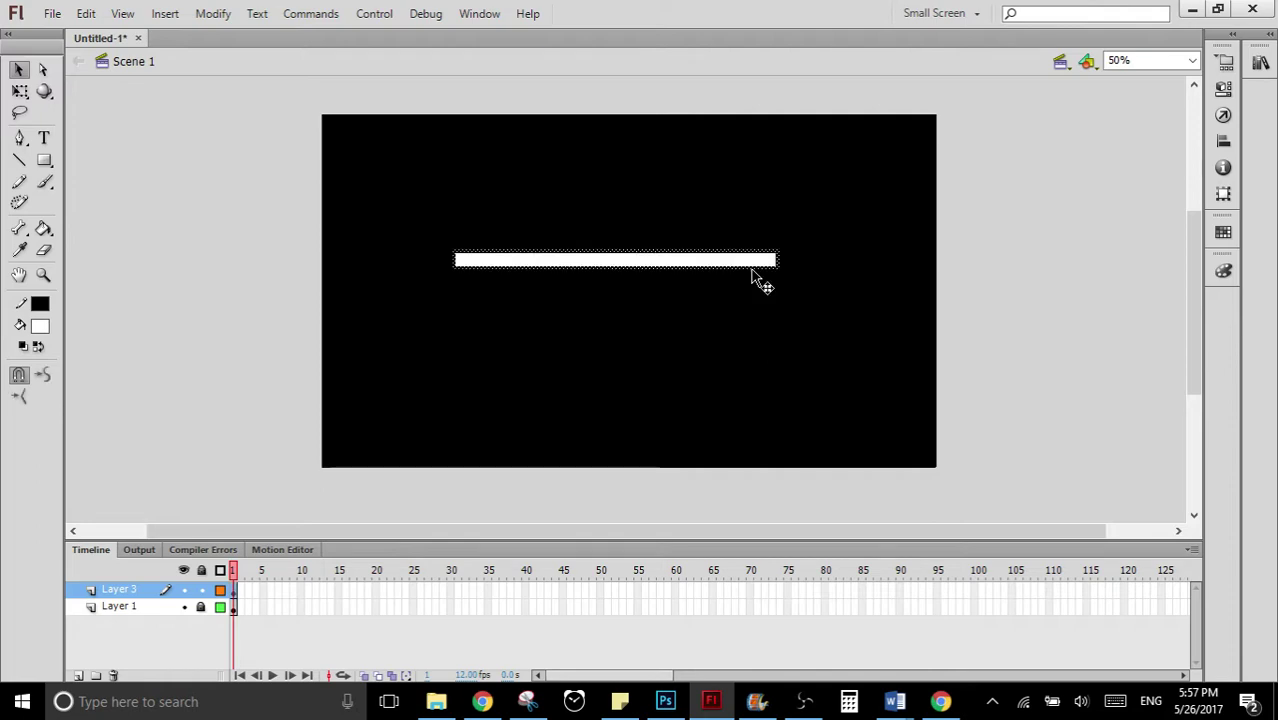
{"action": "left_click", "coordinate": [751, 269]}
{"action": "left_click", "coordinate": [466, 264]}
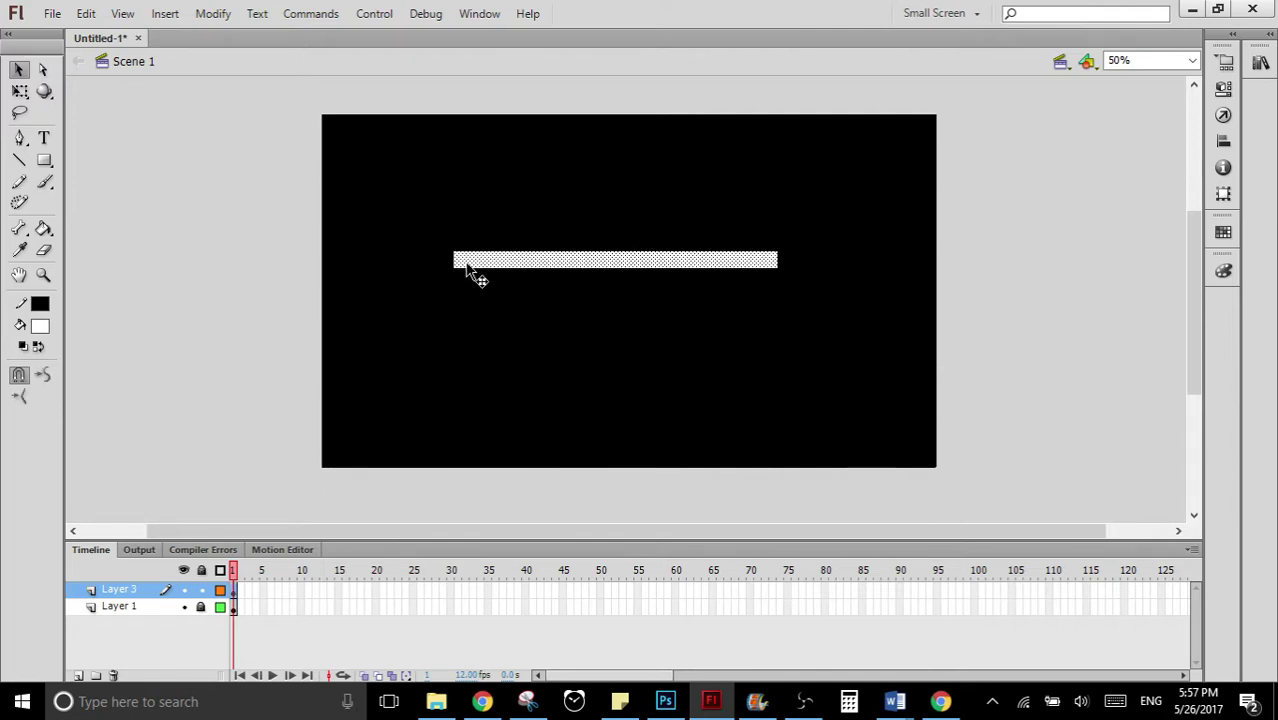
{"action": "right_click", "coordinate": [468, 270]}
{"action": "left_click", "coordinate": [560, 654]}
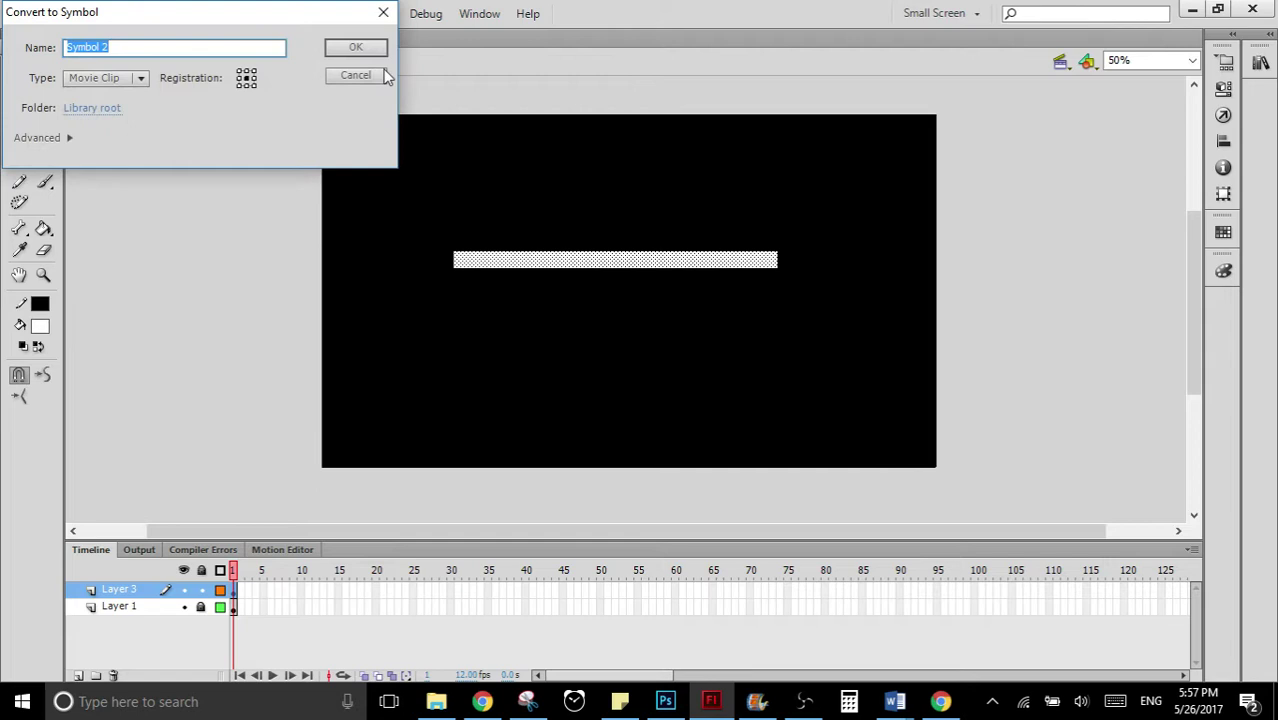
- Make the bar a movie clip and add a teal Glow filter to it
{"action": "left_click", "coordinate": [363, 48]}
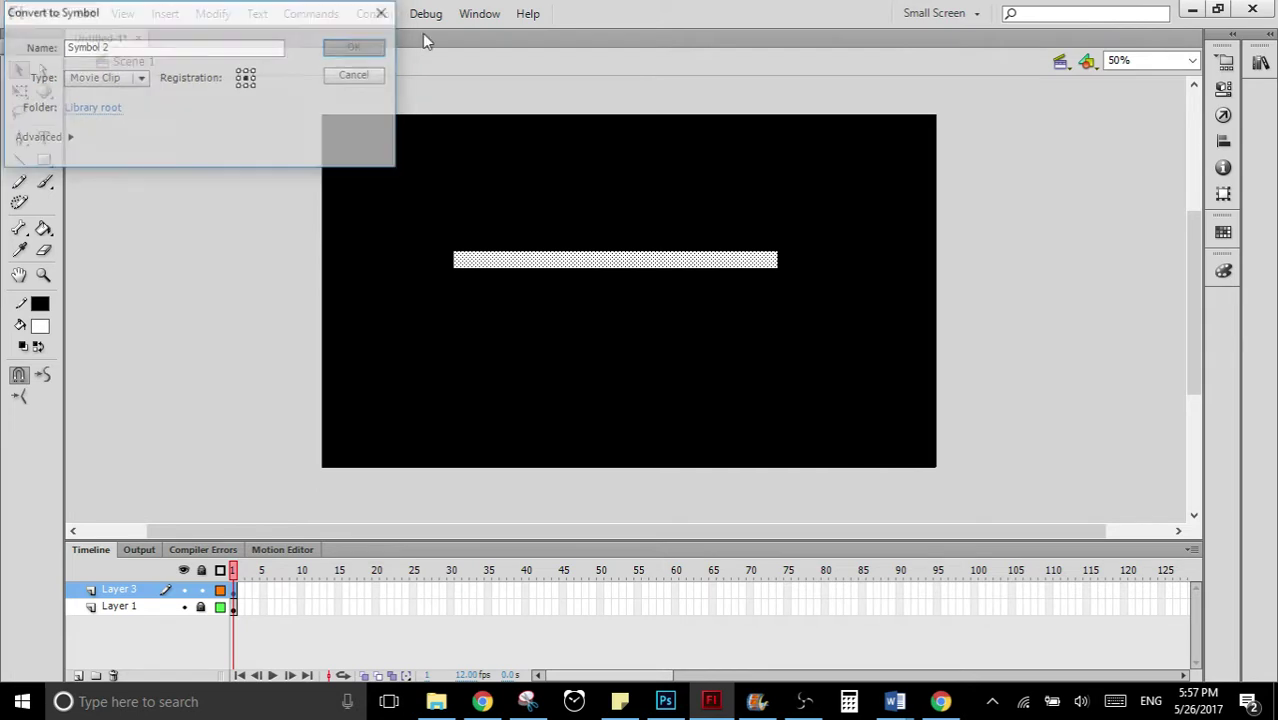
{"action": "left_click", "coordinate": [1223, 87]}
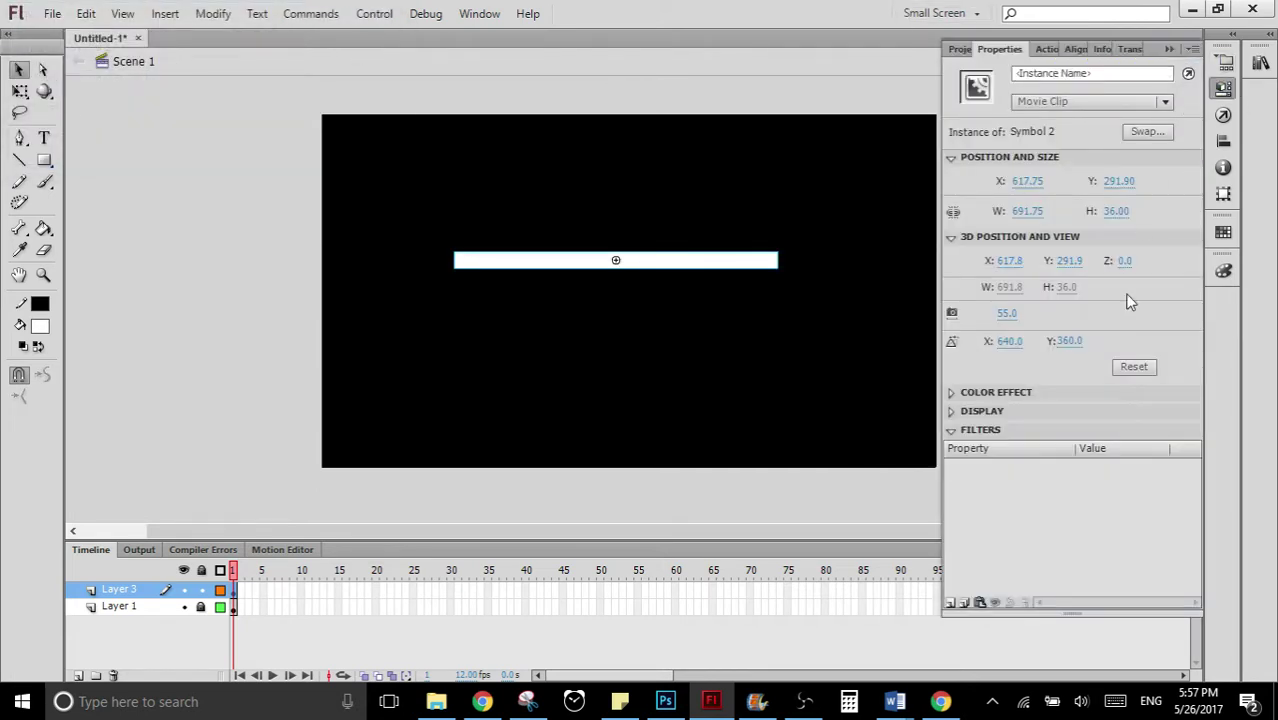
{"action": "left_click", "coordinate": [950, 604]}
{"action": "left_click", "coordinate": [1018, 503]}
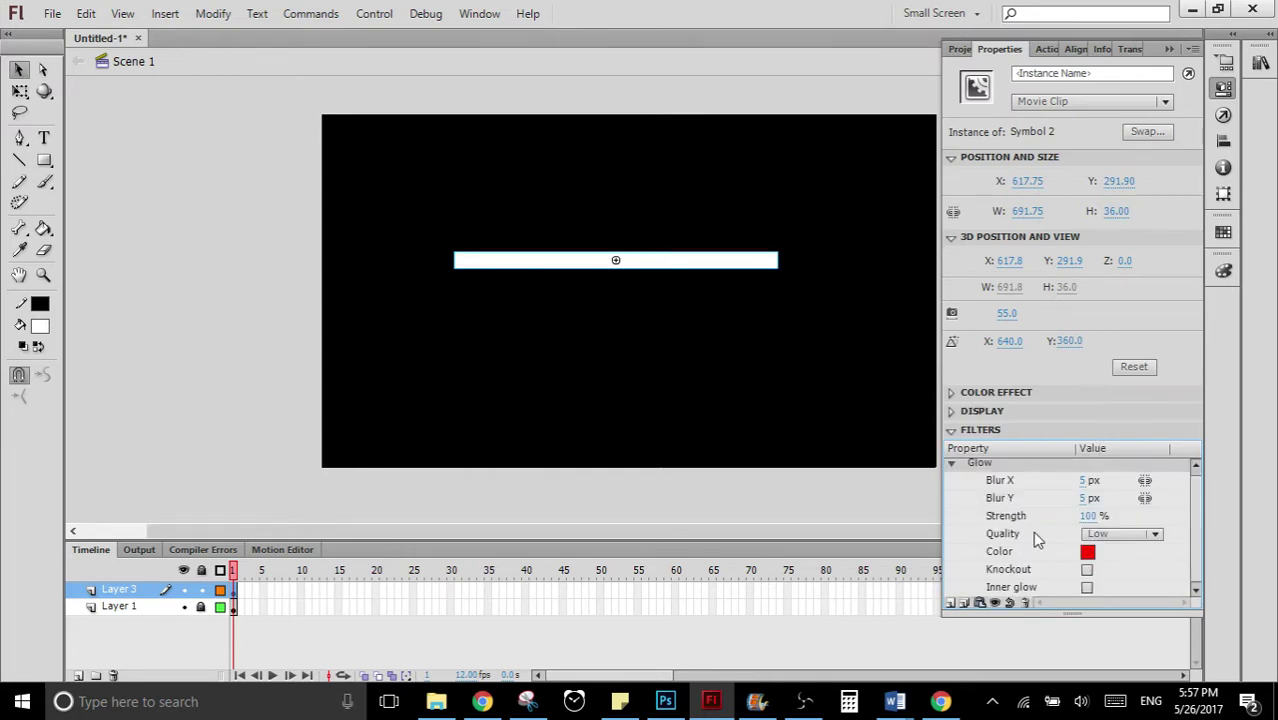
{"action": "left_click", "coordinate": [1087, 553]}
{"action": "left_click", "coordinate": [1087, 405]}
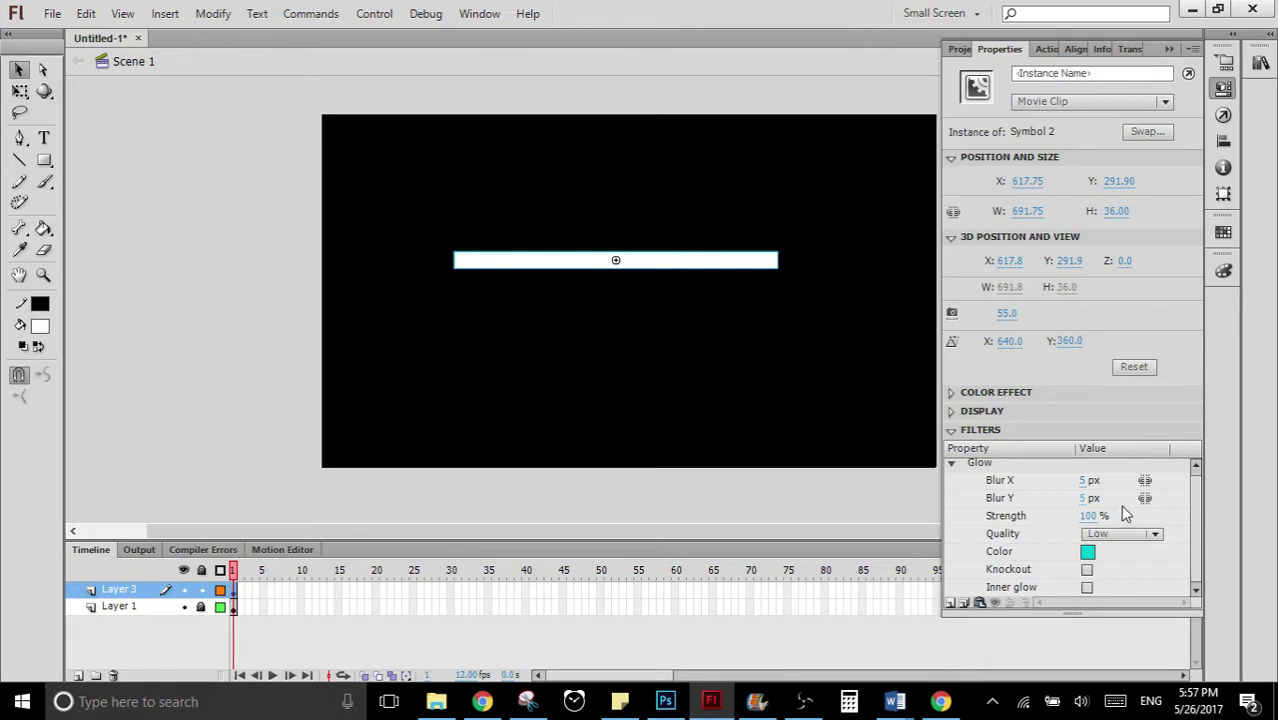
- Link the glow's Blur X and Y and scrub them to about 78 px
{"action": "left_click_drag", "start_coordinate": [1086, 498], "coordinate": [1130, 503]}
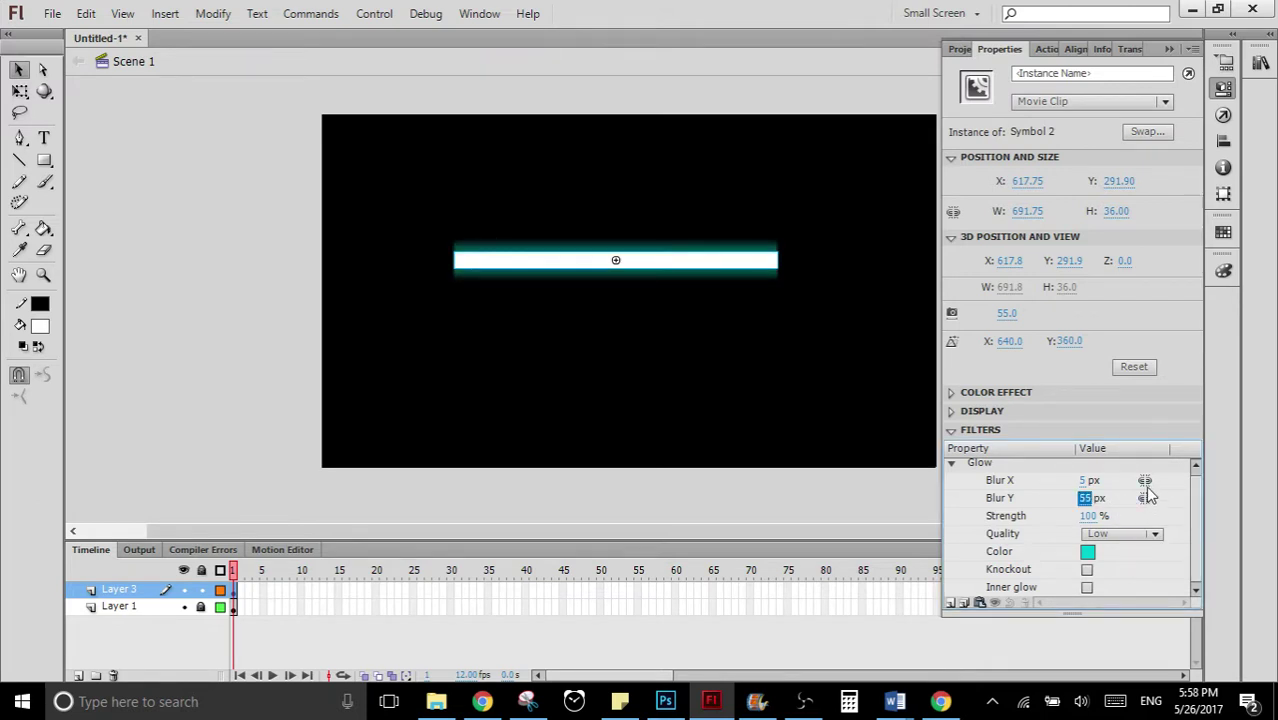
{"action": "left_click", "coordinate": [1145, 489]}
{"action": "left_click_drag", "start_coordinate": [1099, 482], "coordinate": [1128, 513]}
{"action": "type", "text": "5"}
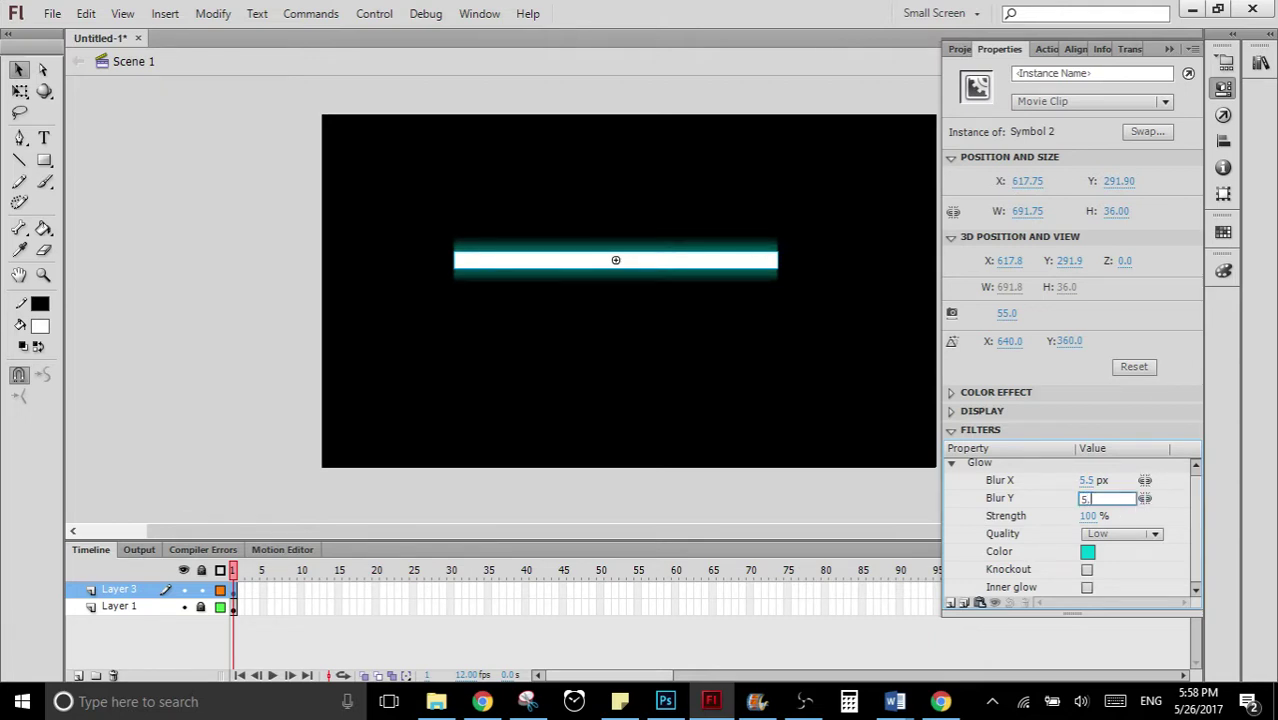
{"action": "key", "text": "Return"}
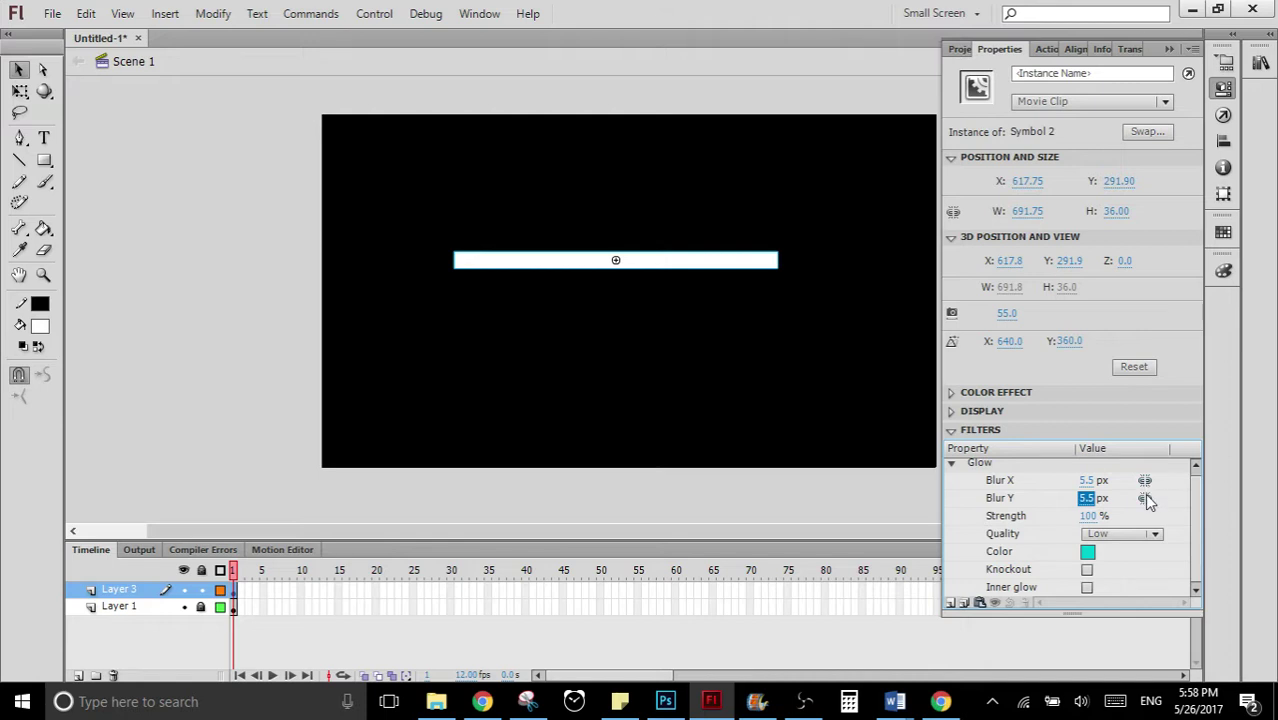
{"action": "left_click_drag", "start_coordinate": [1086, 500], "coordinate": [1145, 498]}
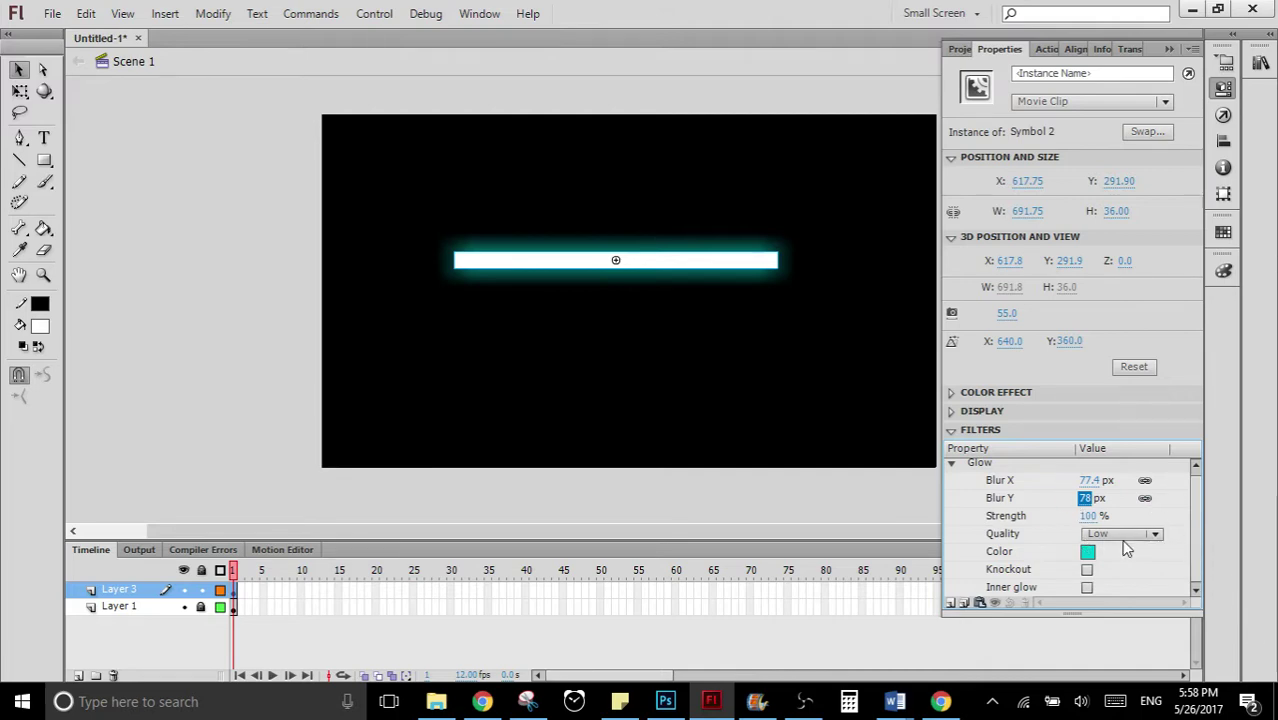
- Preview the glow's Knockout and Inner glow options on the bar
{"action": "left_click", "coordinate": [1087, 570]}
{"action": "left_click", "coordinate": [1087, 570]}
{"action": "left_click", "coordinate": [1087, 587]}
{"action": "left_click", "coordinate": [1087, 587]}
{"action": "left_click", "coordinate": [1087, 587]}
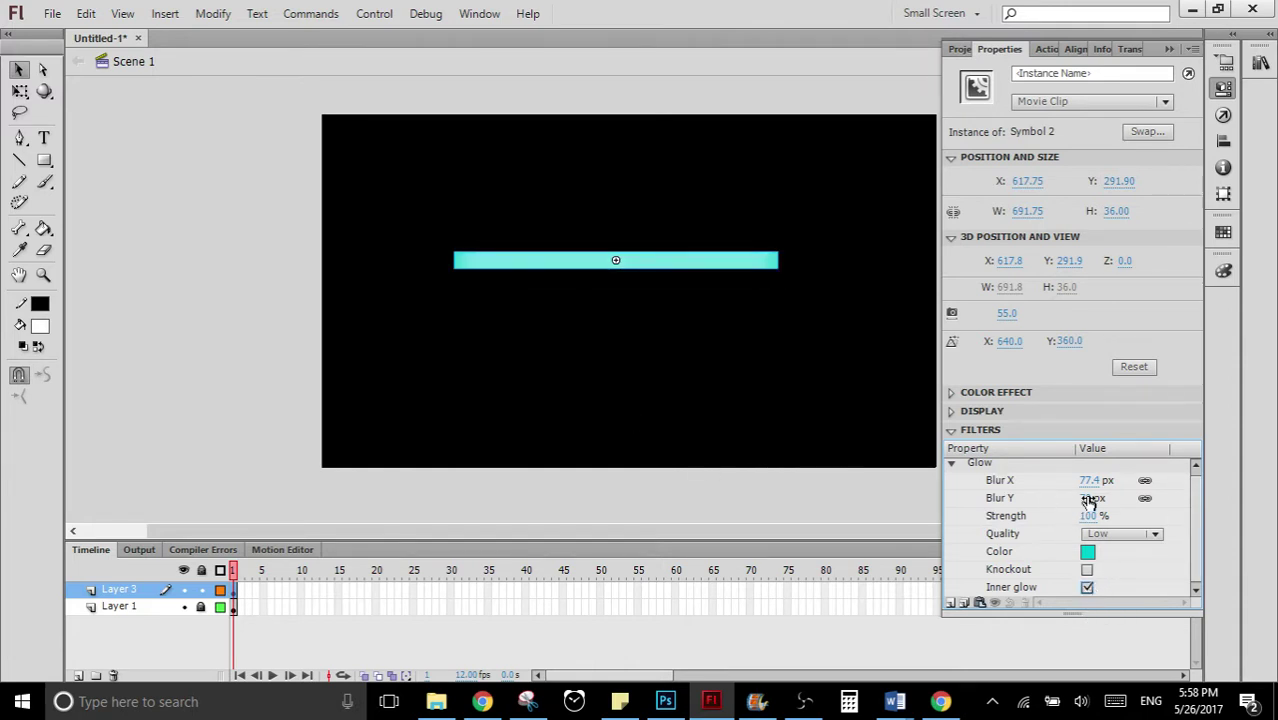
- Shrink the glow blur to about 21 px with Inner glow and Knockout off, and collapse the Glow filter
{"action": "left_click_drag", "start_coordinate": [1090, 500], "coordinate": [1040, 502]}
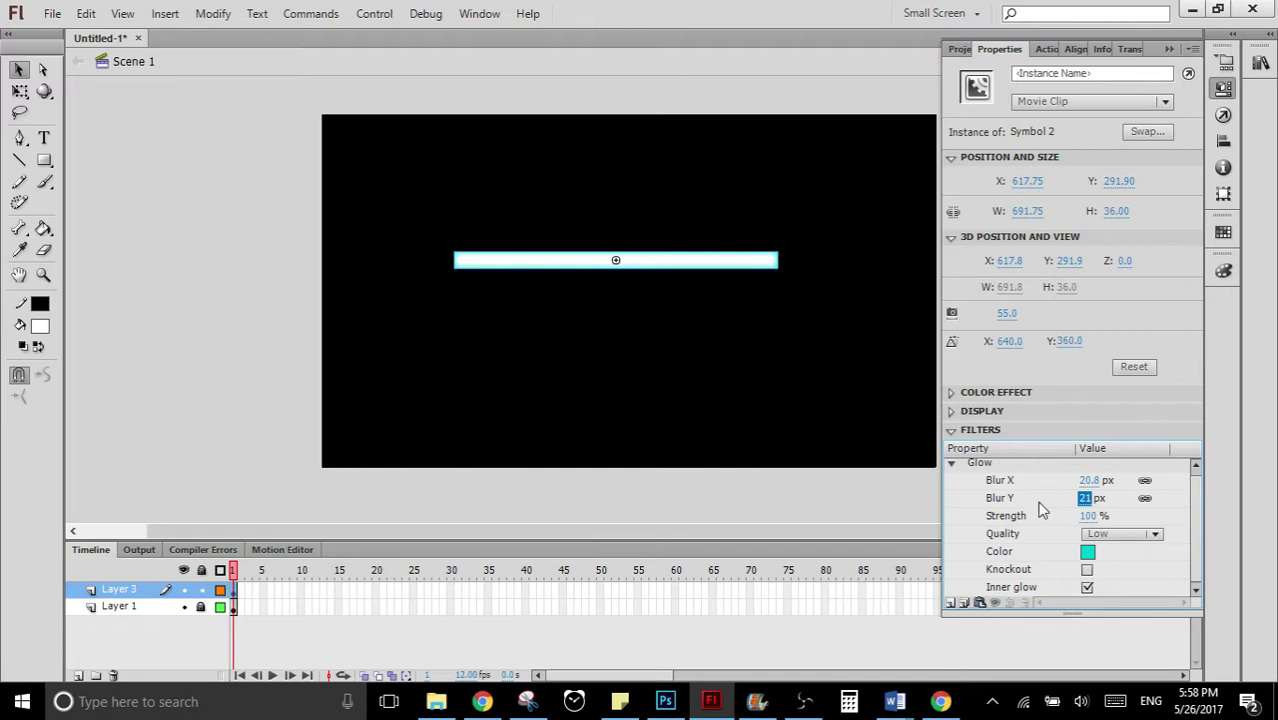
{"action": "left_click", "coordinate": [1087, 587]}
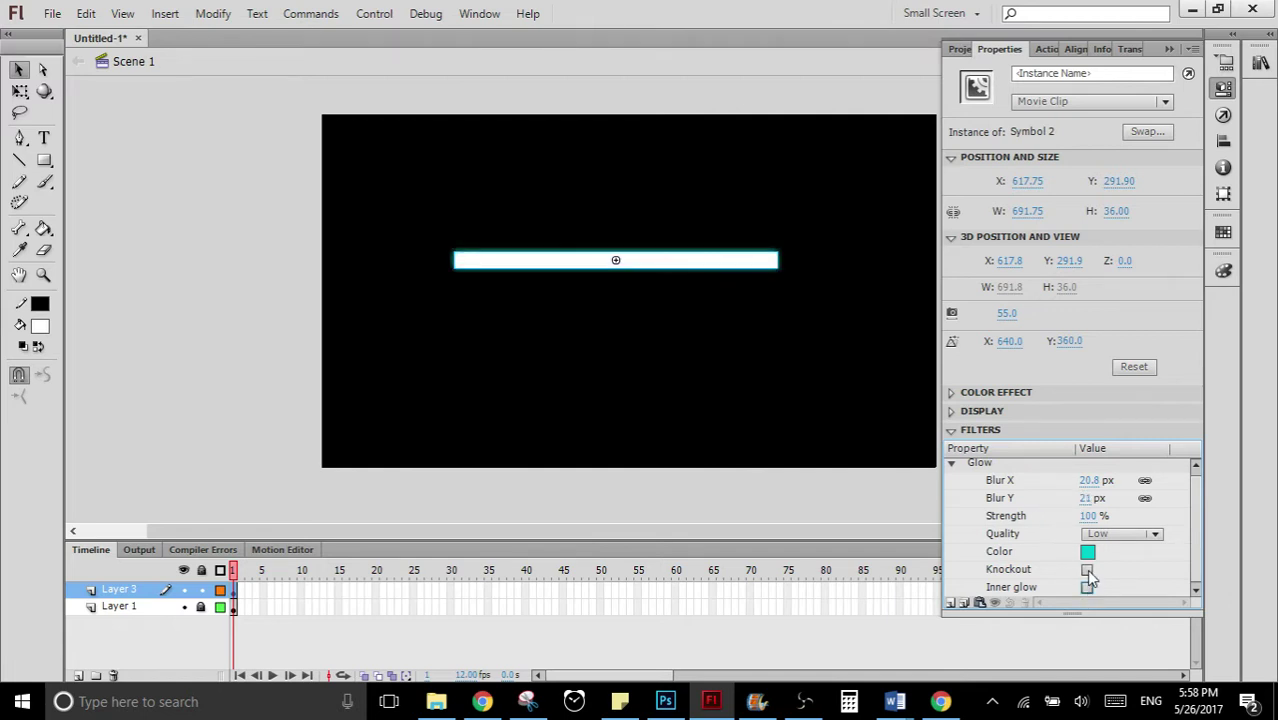
{"action": "left_click", "coordinate": [1087, 569]}
{"action": "left_click", "coordinate": [1087, 569]}
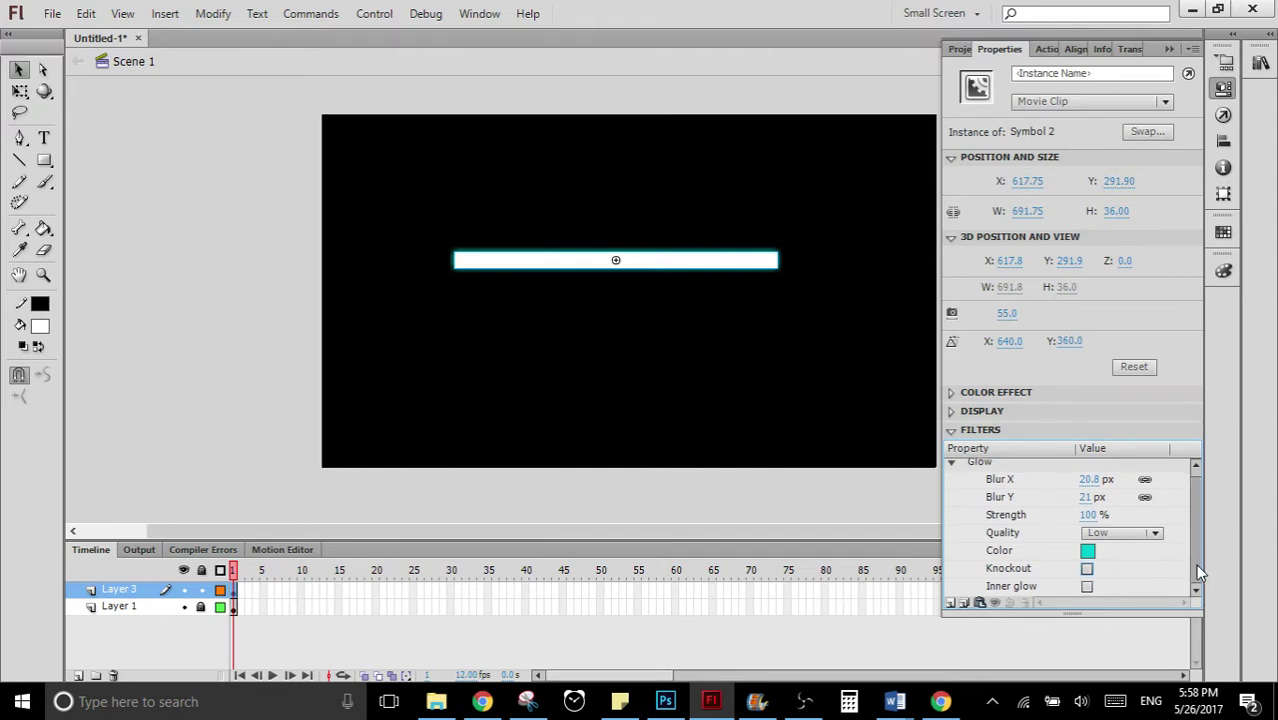
{"action": "scroll", "coordinate": [1195, 564], "scroll_direction": "up", "scroll_amount": 1}
{"action": "left_click", "coordinate": [951, 466]}
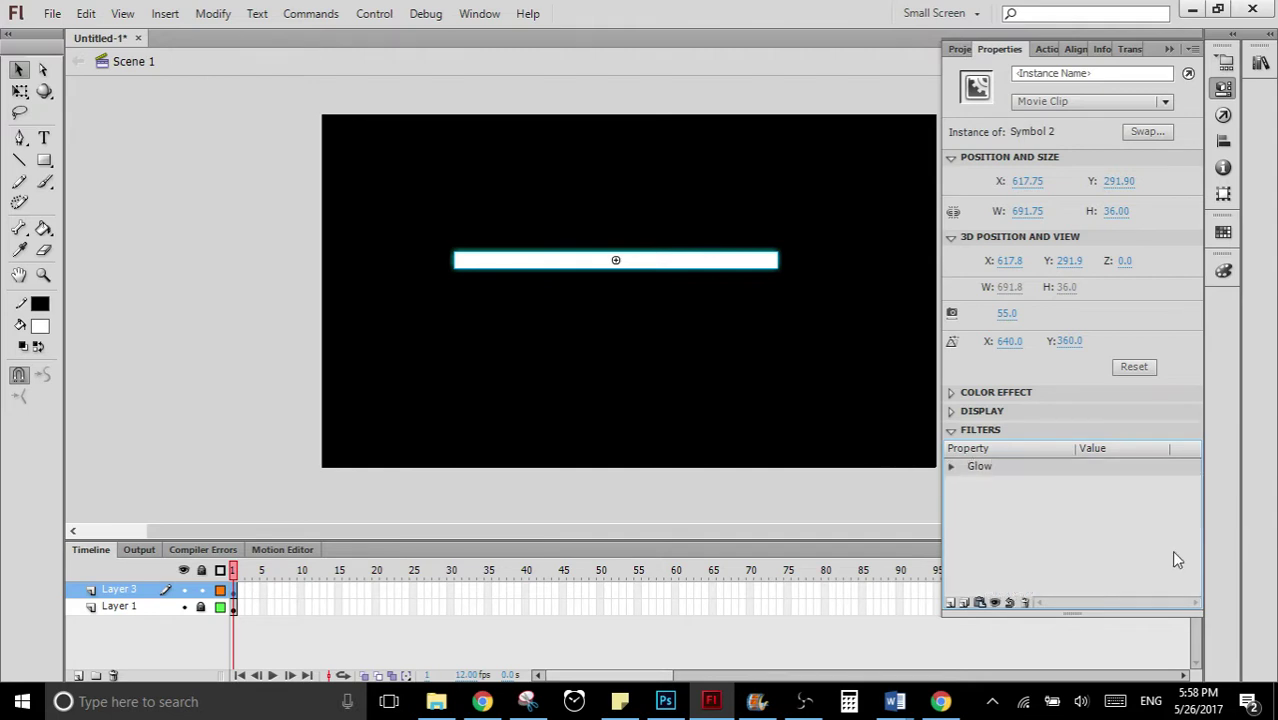
{"action": "left_click", "coordinate": [951, 603]}
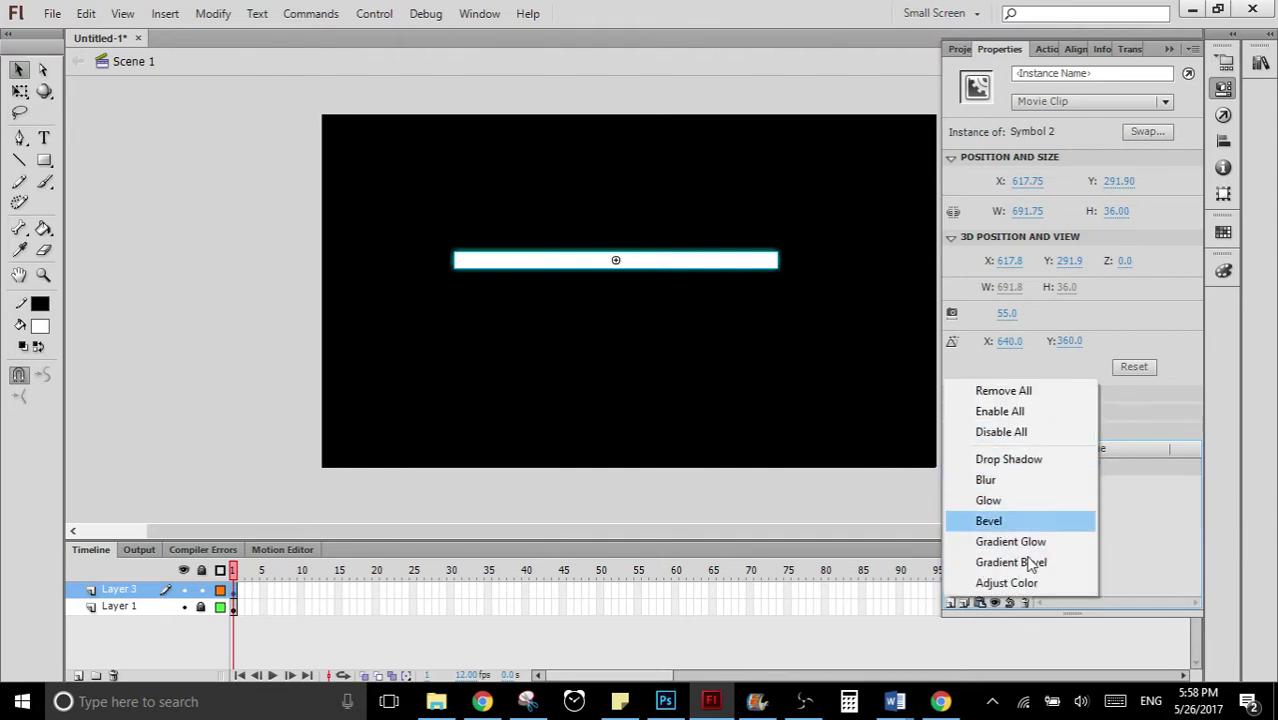
- Deselect the bar and hide the black background layer, Layer 1
{"action": "left_click", "coordinate": [559, 394]}
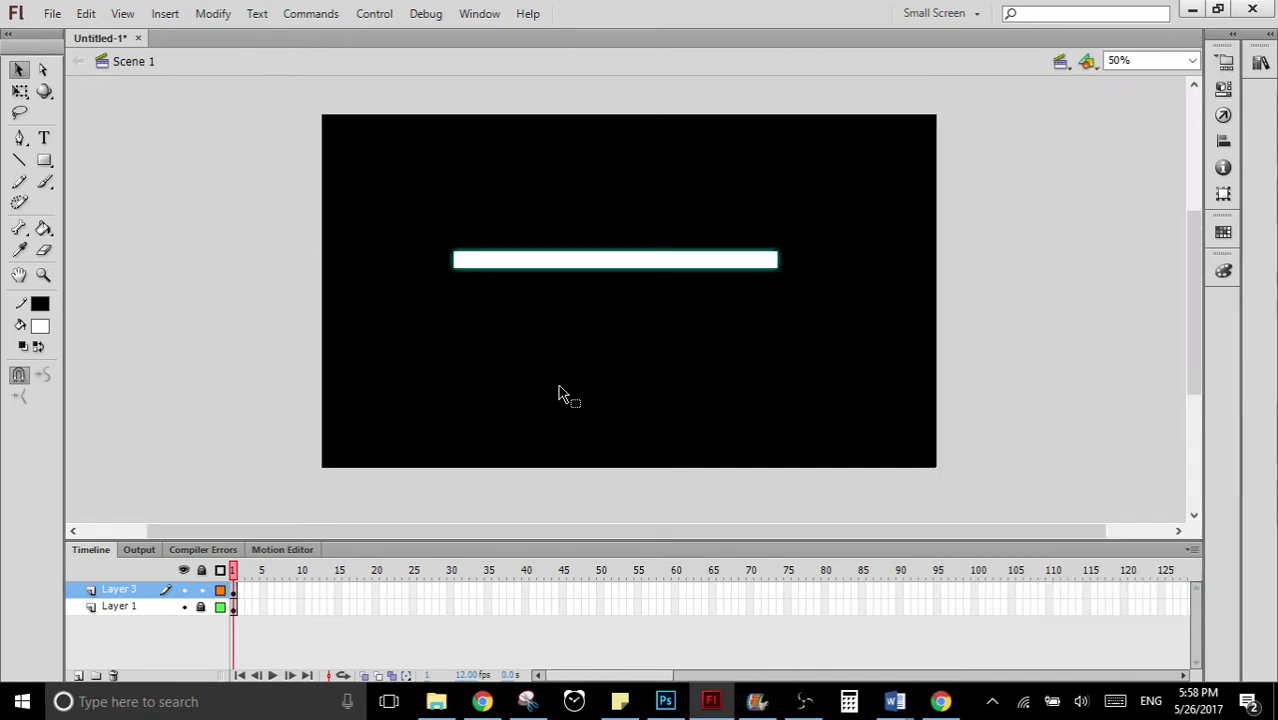
{"action": "left_click", "coordinate": [183, 607]}
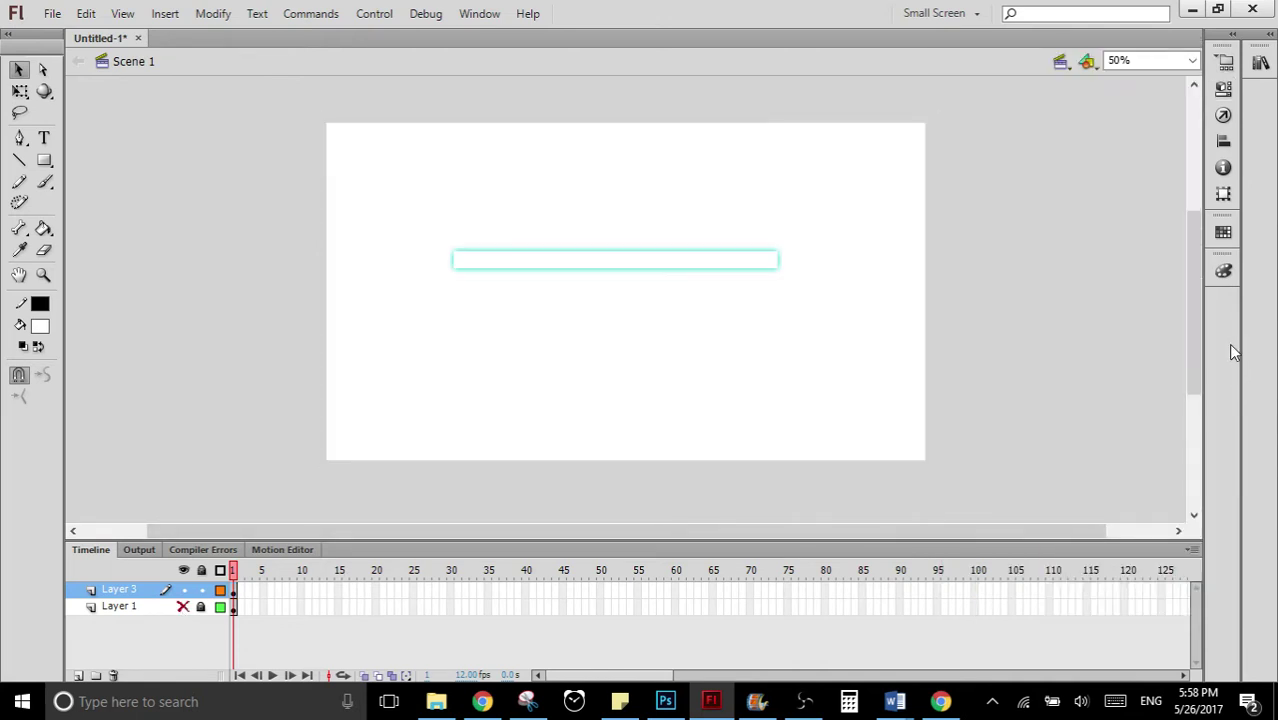
{"action": "left_click", "coordinate": [1223, 88]}
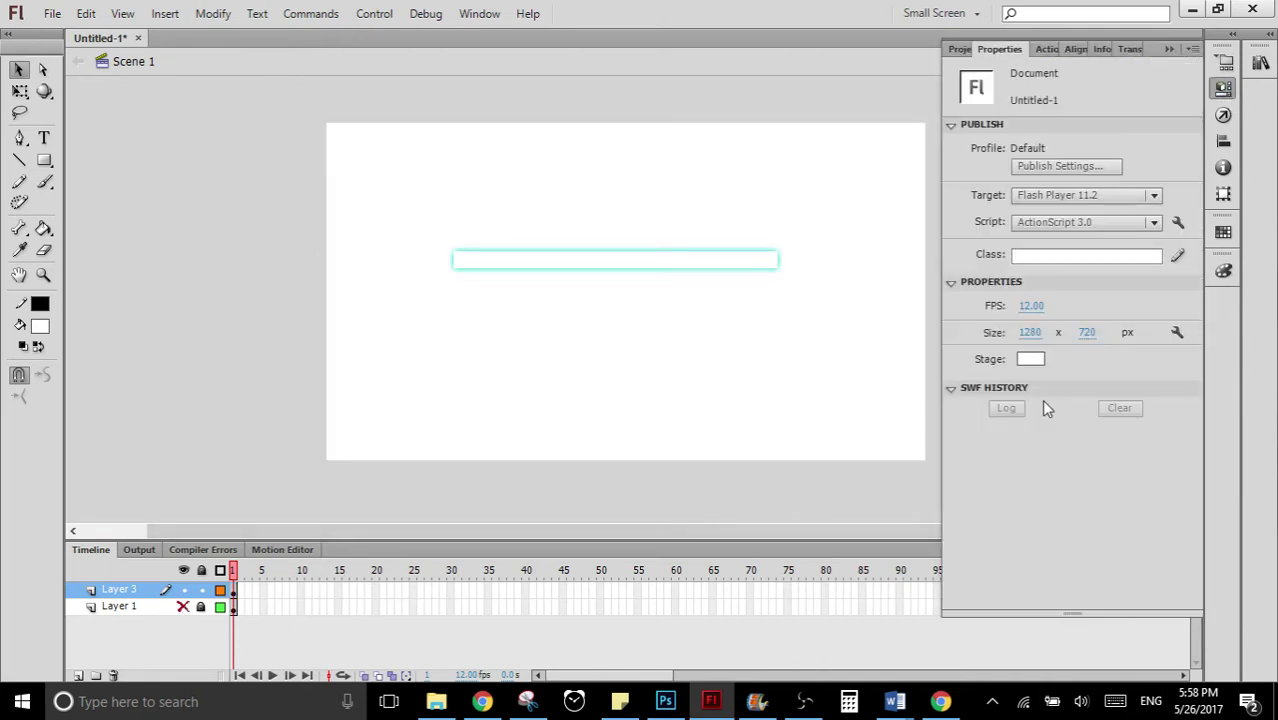
- Add a Drop Shadow filter to the bar with 29 px distance and 61% strength
{"action": "left_click", "coordinate": [729, 262]}
{"action": "left_click", "coordinate": [1223, 88]}
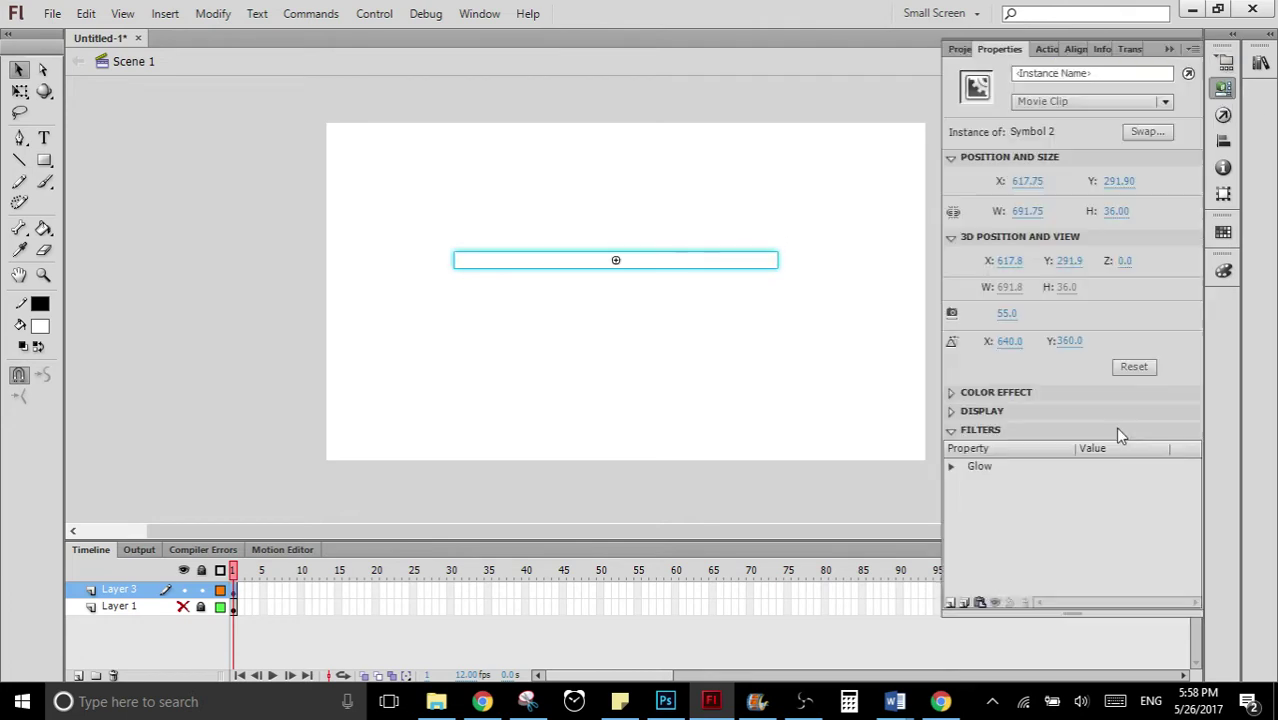
{"action": "left_click", "coordinate": [951, 603]}
{"action": "left_click", "coordinate": [1040, 460]}
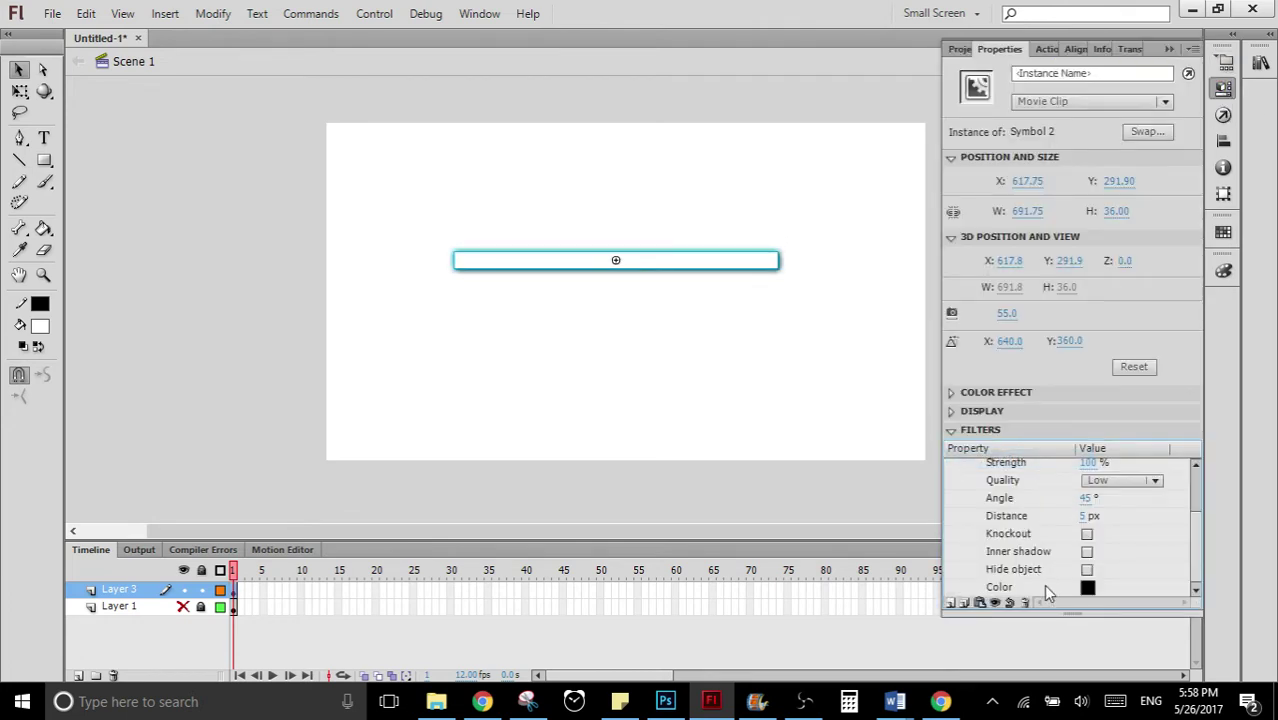
{"action": "left_click_drag", "start_coordinate": [1083, 515], "coordinate": [1108, 516]}
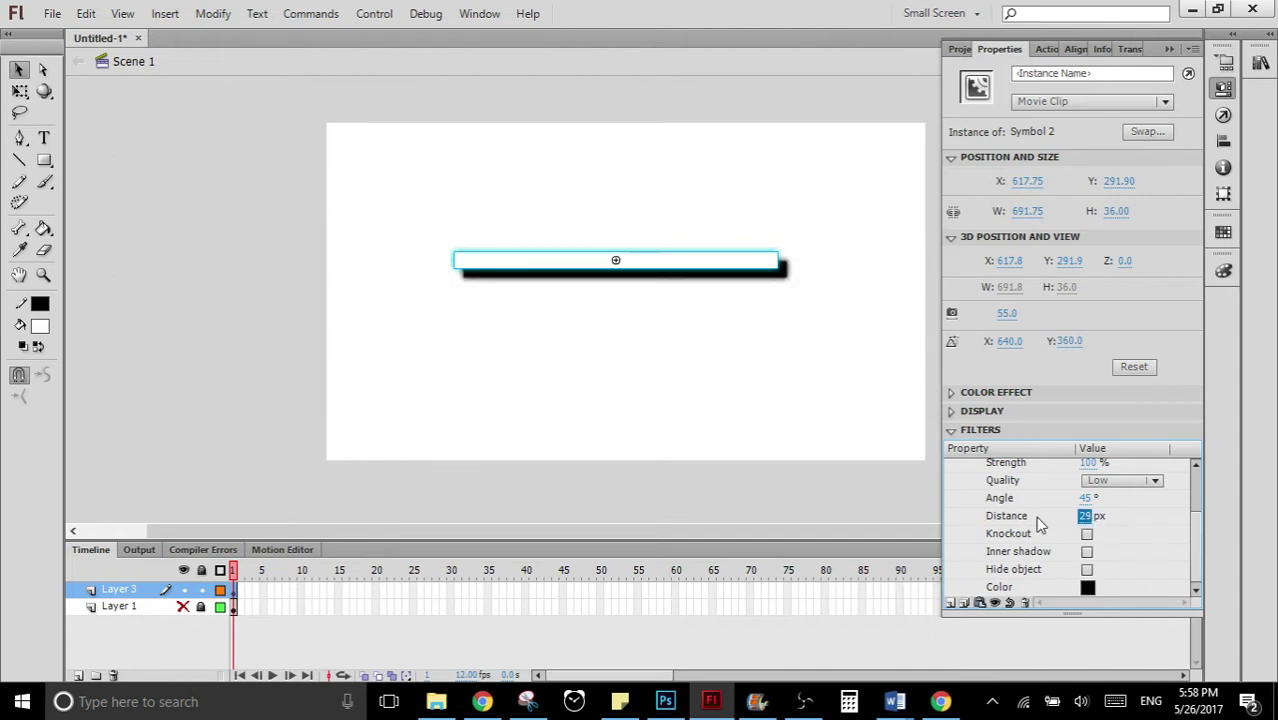
{"action": "scroll", "coordinate": [1041, 522], "scroll_direction": "up", "scroll_amount": 3}
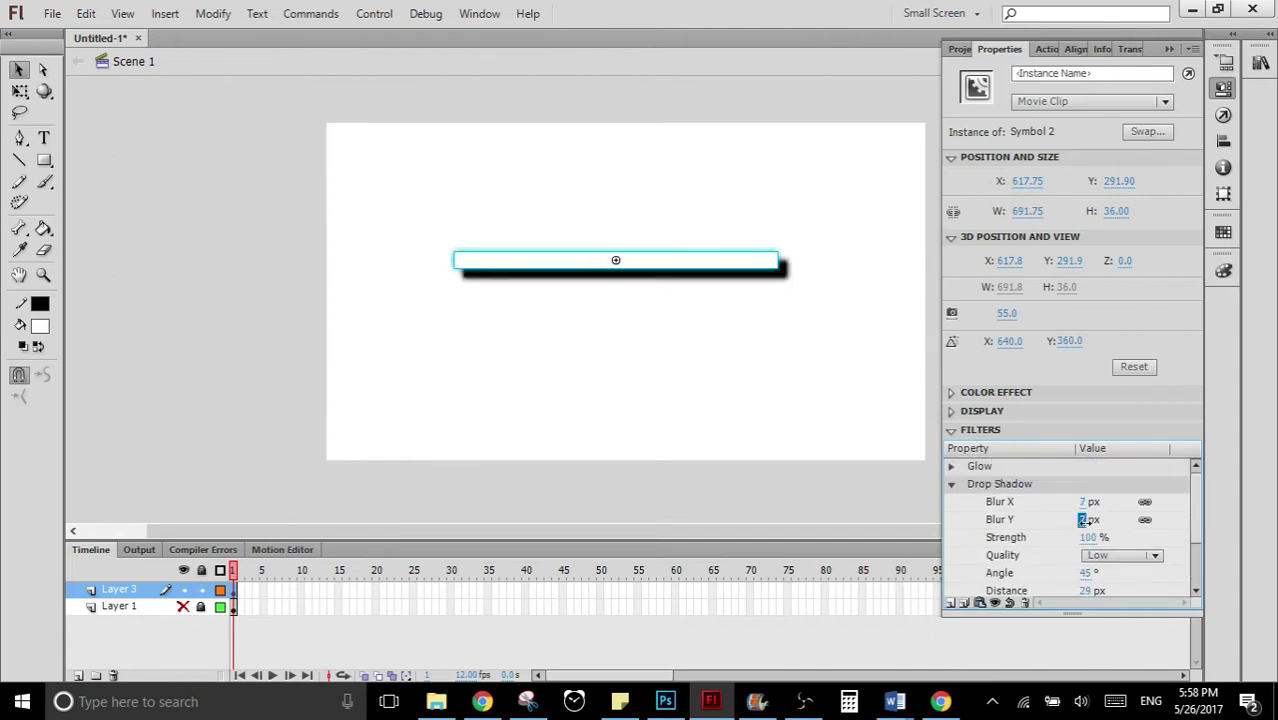
{"action": "scroll", "coordinate": [1117, 528], "scroll_direction": "down", "scroll_amount": 3}
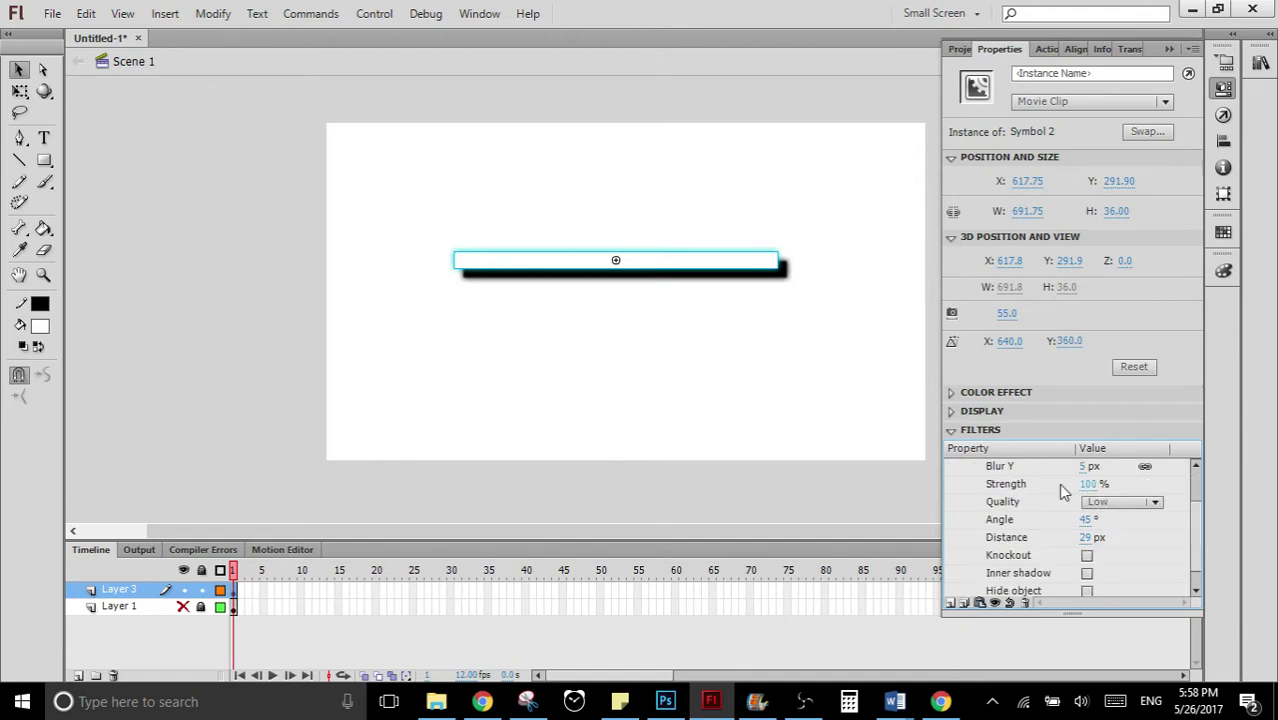
{"action": "left_click_drag", "start_coordinate": [1087, 484], "coordinate": [1050, 485]}
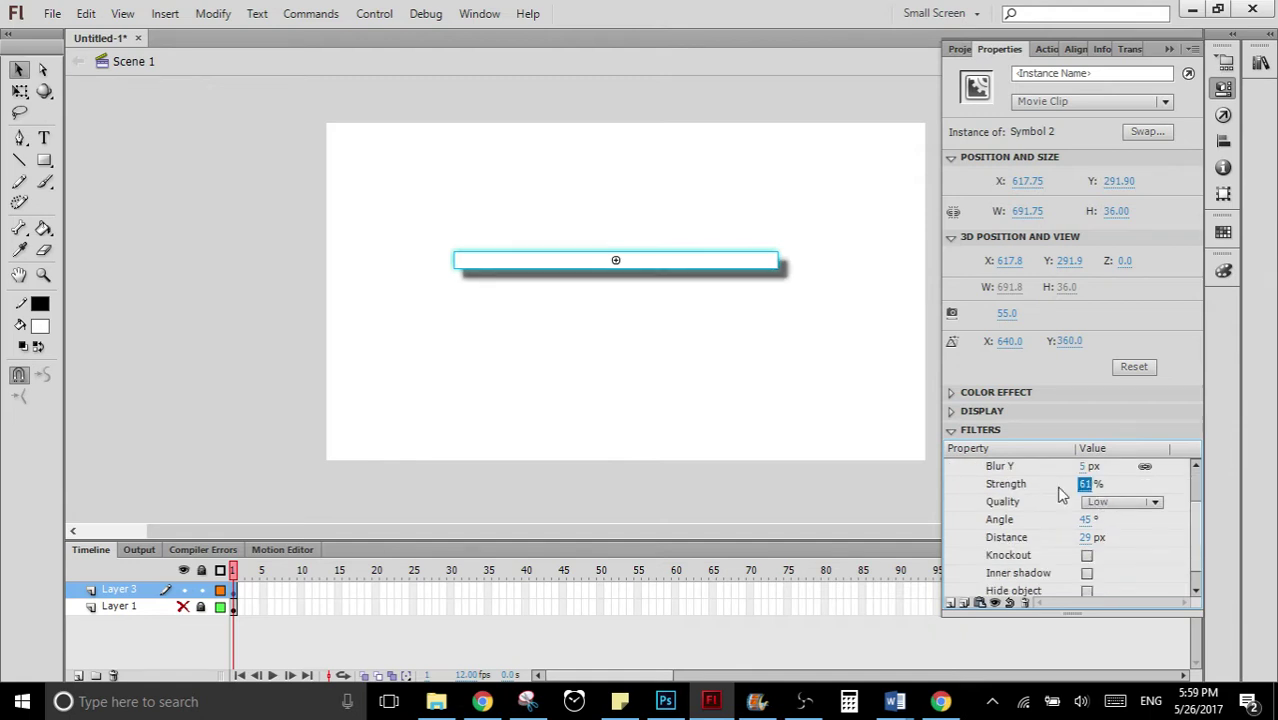
- Add an Adjust Color filter to the bar, with contrast at -1 and the rest at 0
{"action": "left_click", "coordinate": [951, 603]}
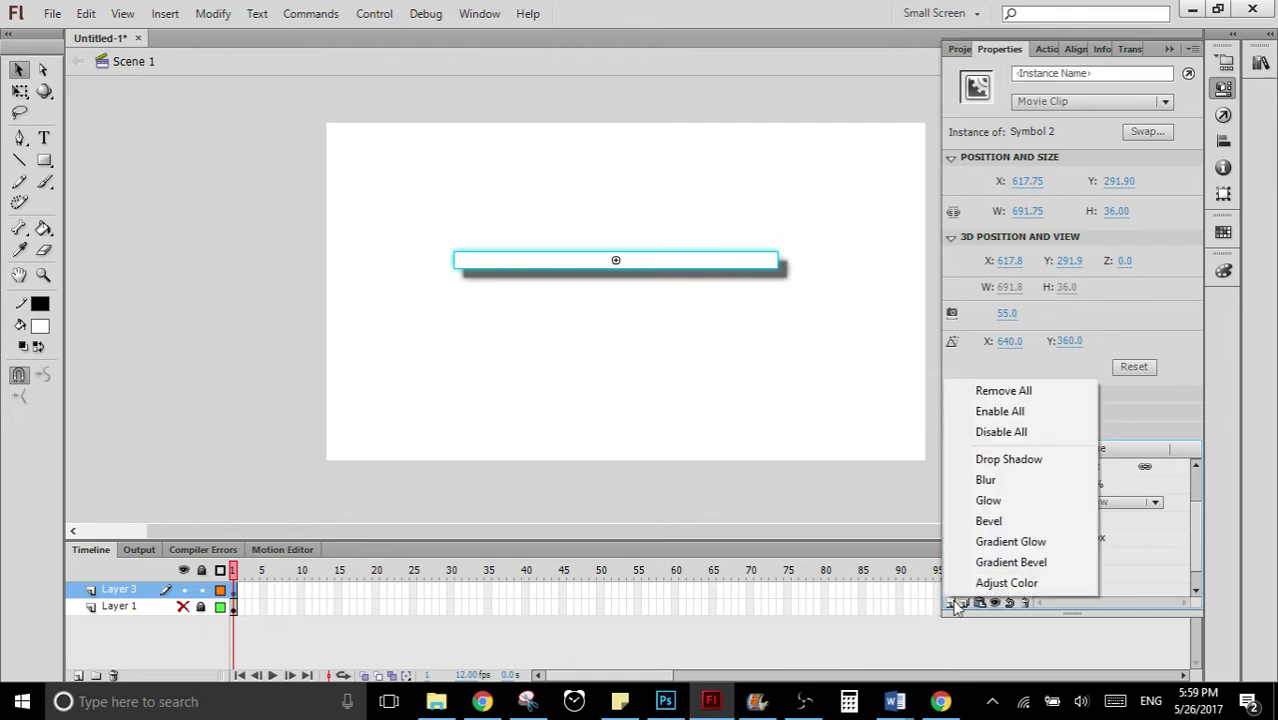
{"action": "left_click", "coordinate": [1034, 583]}
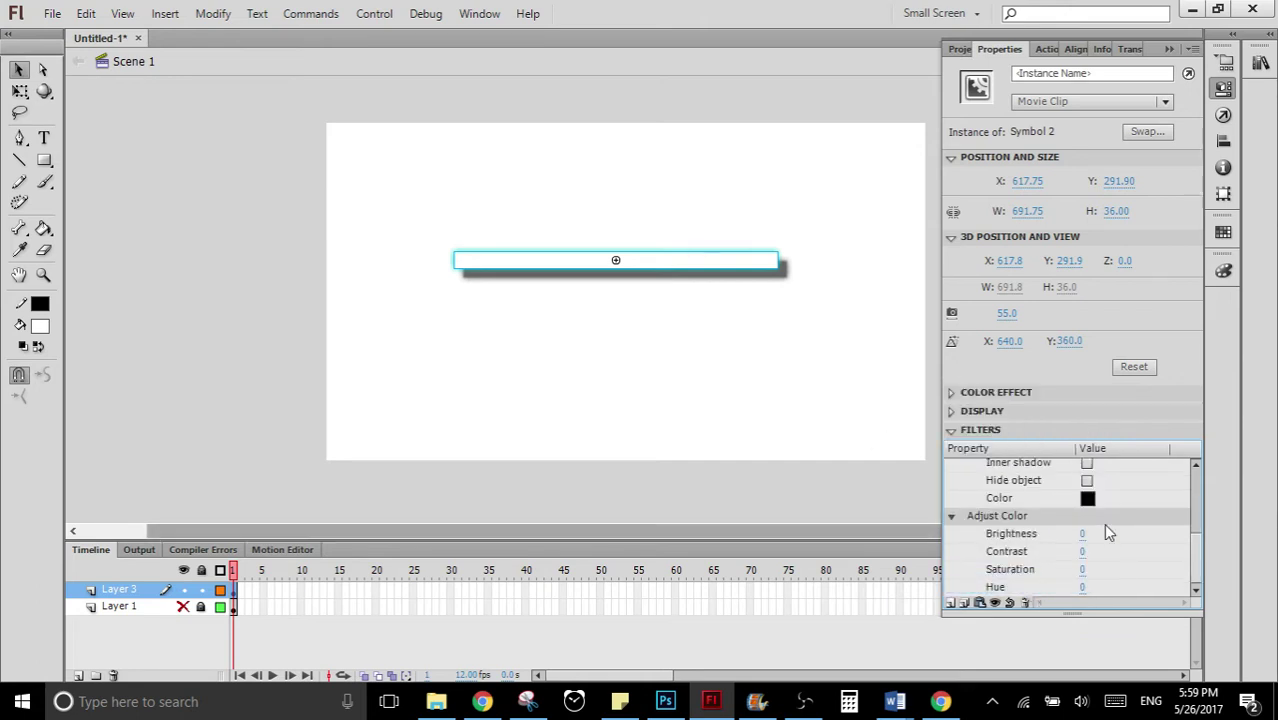
{"action": "mouse_move", "coordinate": [1083, 551]}
{"action": "left_mouse_down"}
{"action": "mouse_move", "coordinate": [1108, 551]}
{"action": "mouse_move", "coordinate": [1080, 551]}
{"action": "left_mouse_up"}
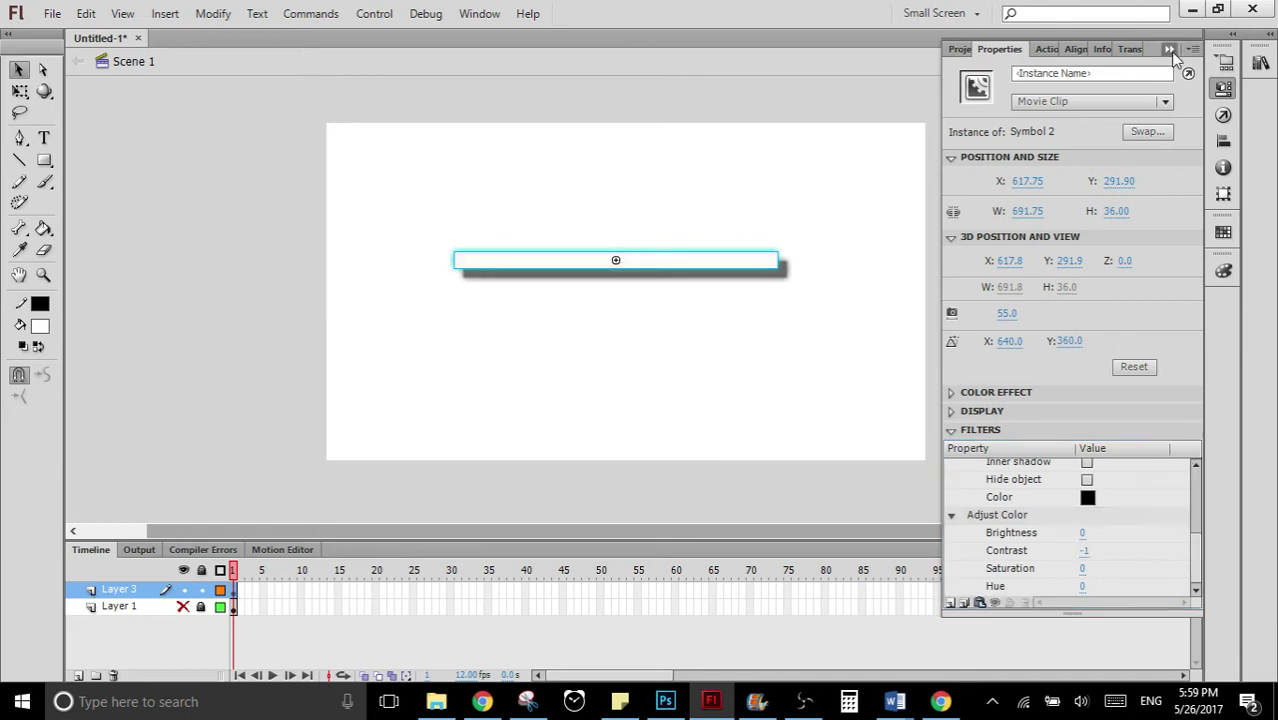
{"action": "left_click", "coordinate": [1042, 264]}
- Deselect the bar, collapse the Properties panel, then marquee-select the bar on the white stage
{"action": "left_click", "coordinate": [396, 164]}
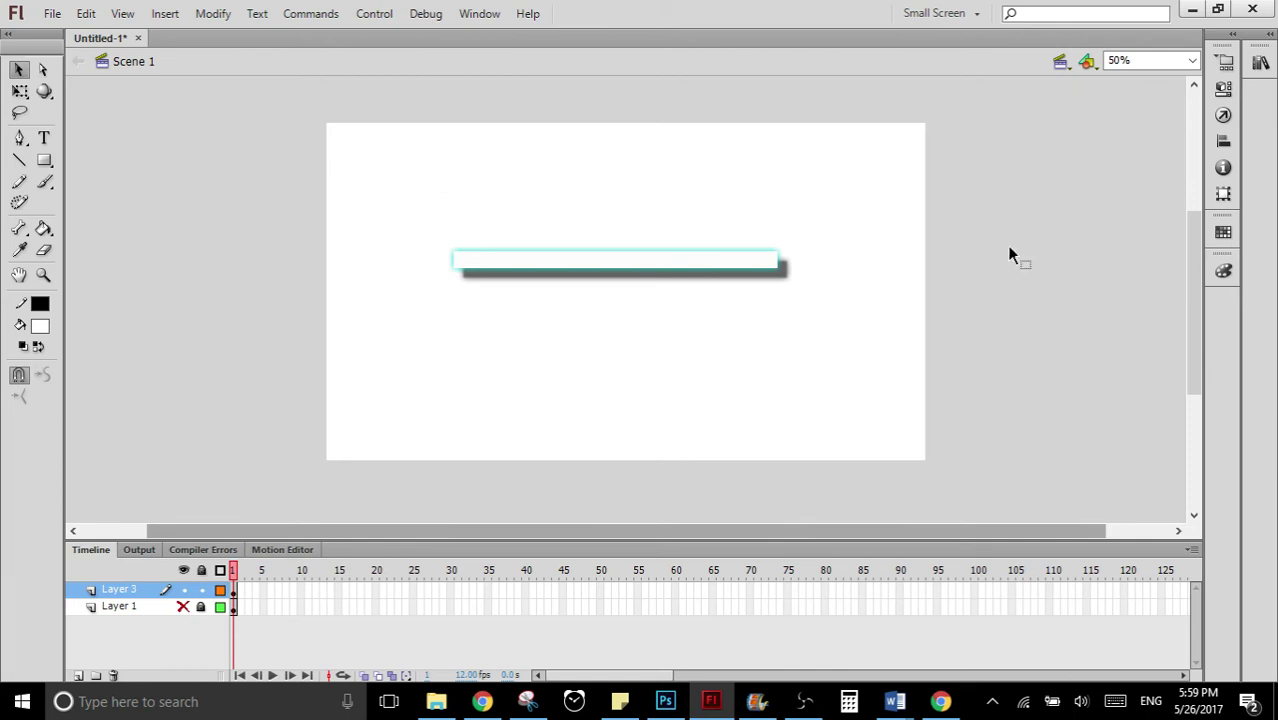
{"action": "left_click", "coordinate": [1223, 88]}
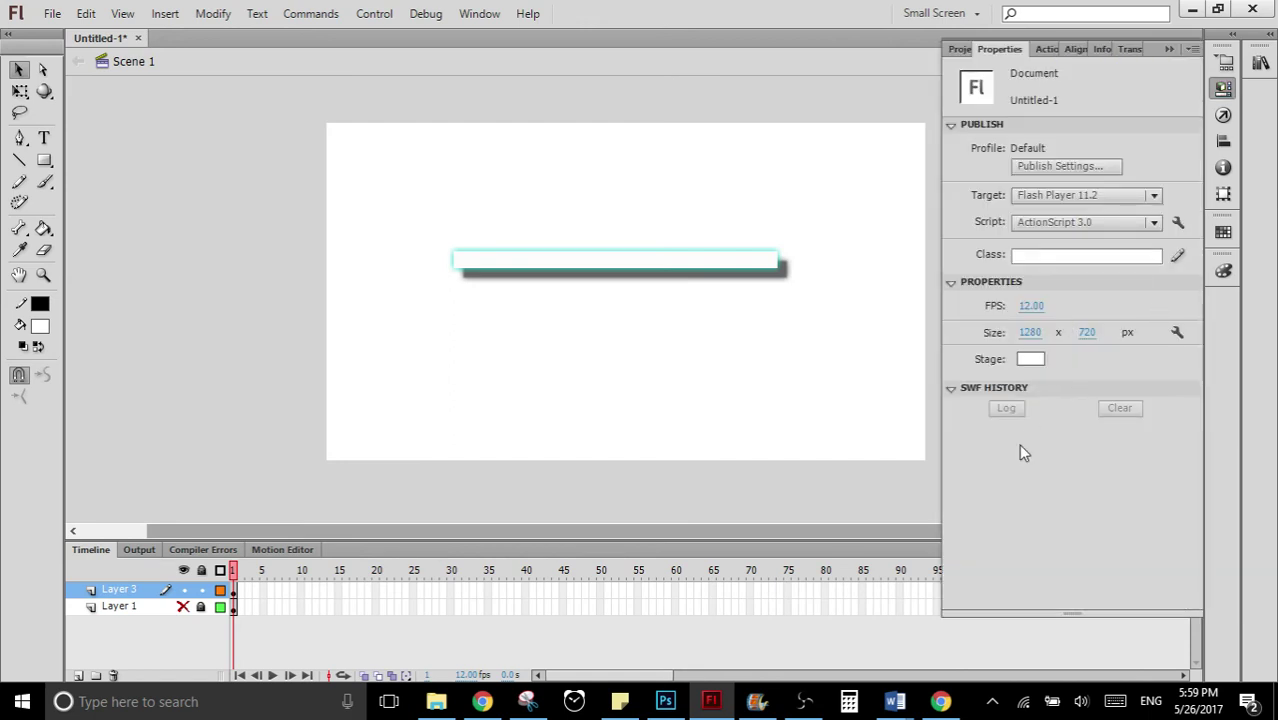
{"action": "left_click", "coordinate": [1170, 50]}
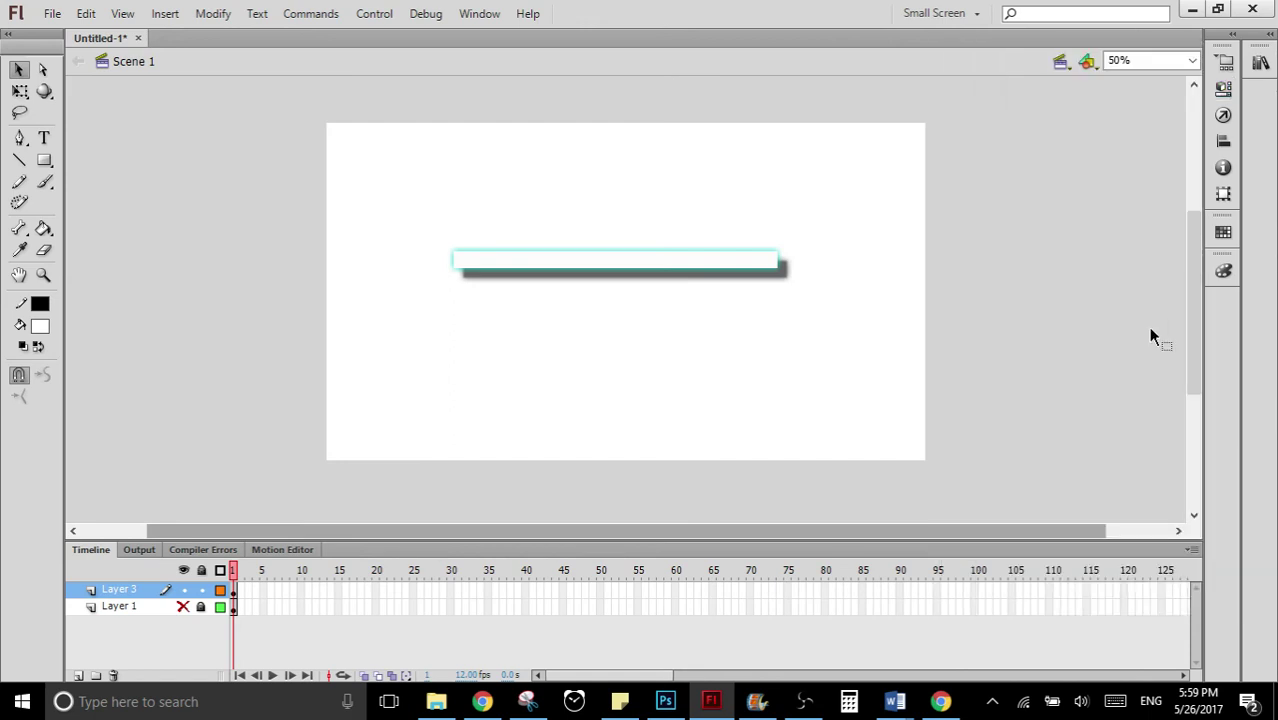
{"action": "left_click_drag", "start_coordinate": [1148, 348], "coordinate": [1036, 419]}
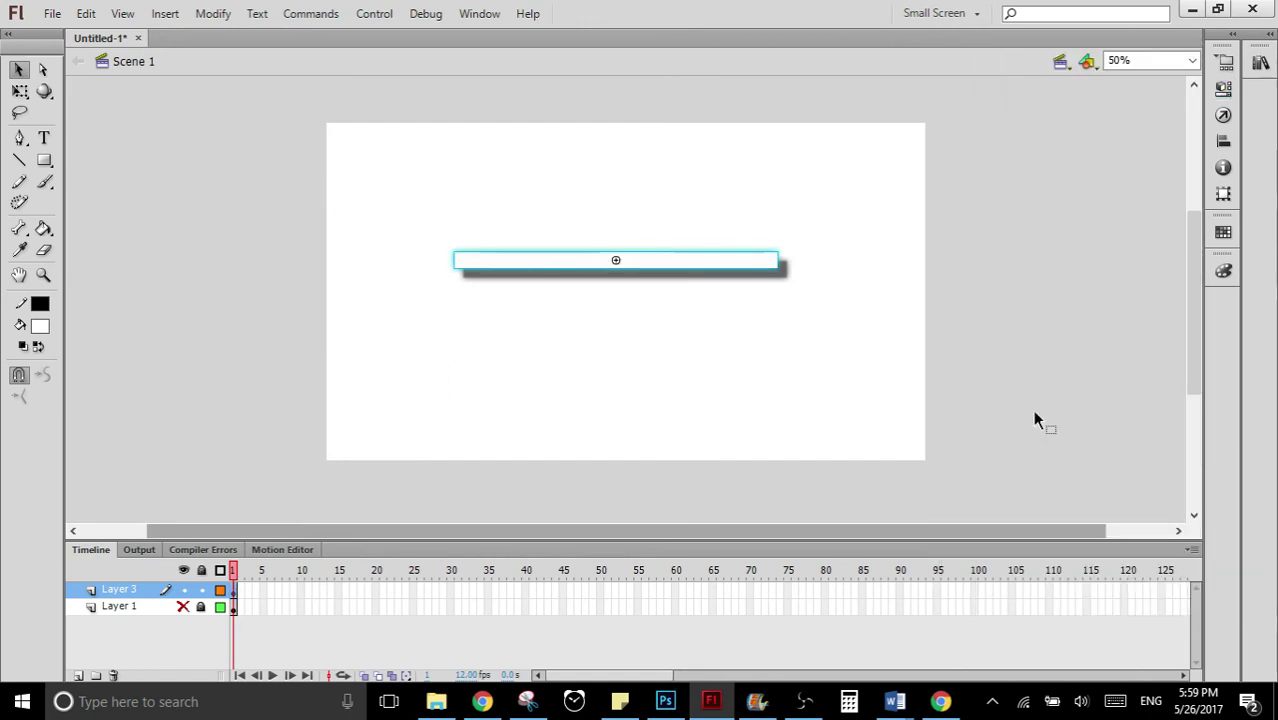